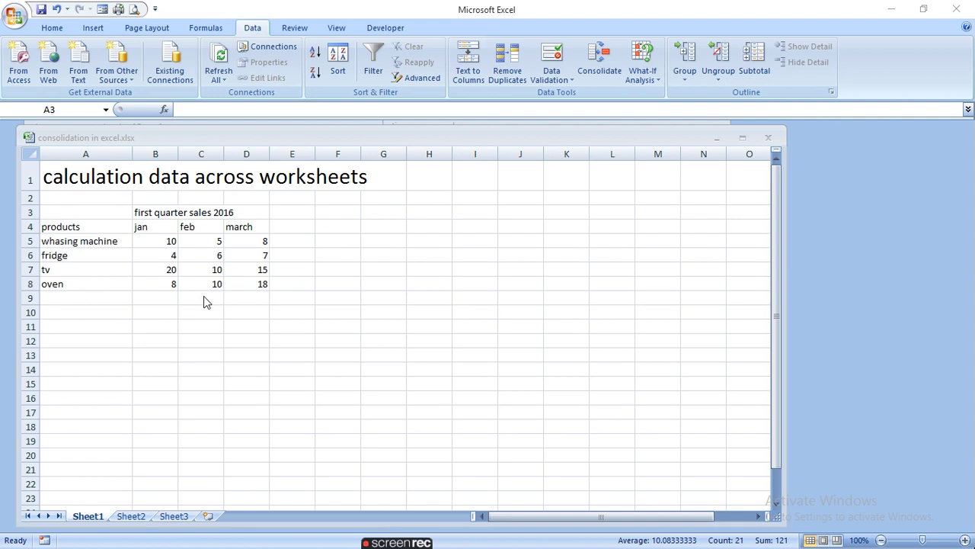
Review Sheet2's 2017 sales, then show Sheet3's consolidated first quarter sale table.
{"action": "left_click", "coordinate": [137, 523]}
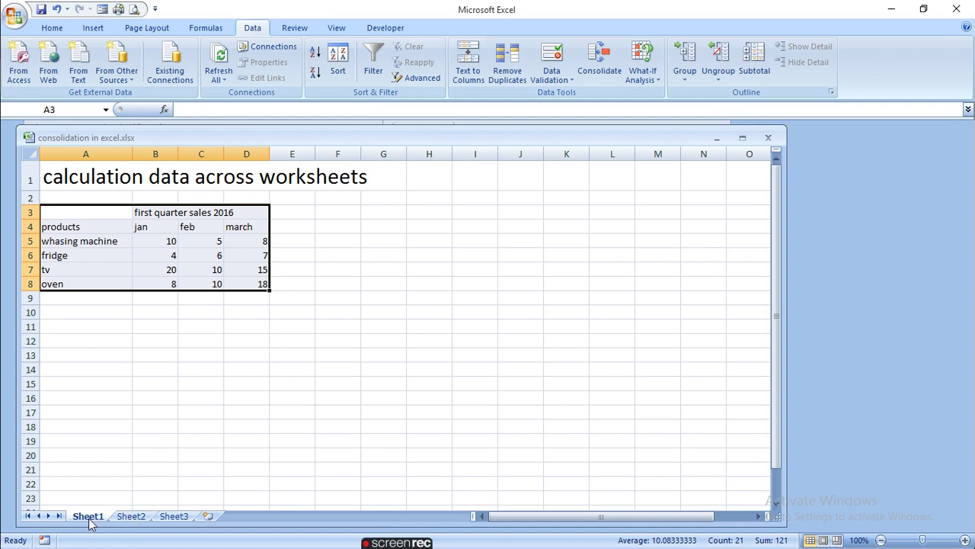
{"action": "left_click", "coordinate": [129, 521]}
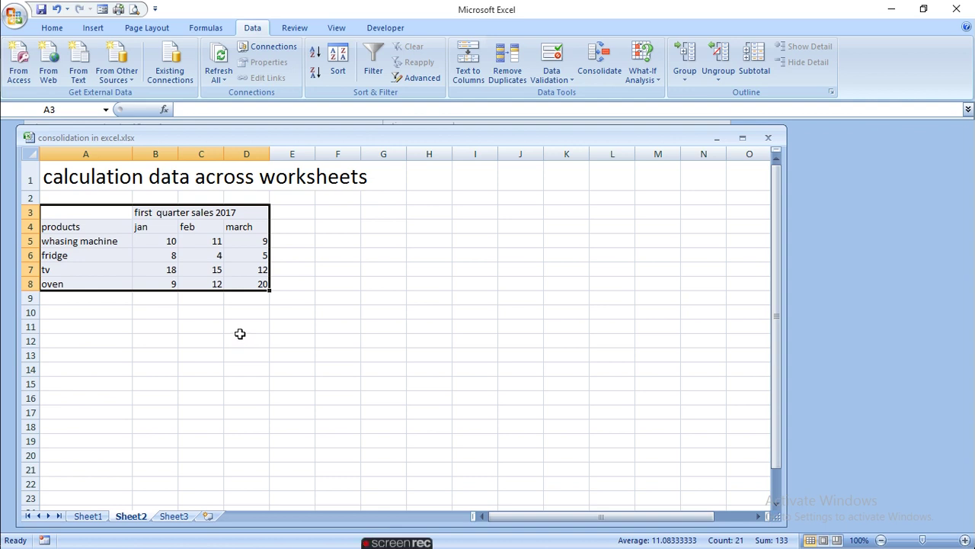
{"action": "left_click", "coordinate": [173, 516]}
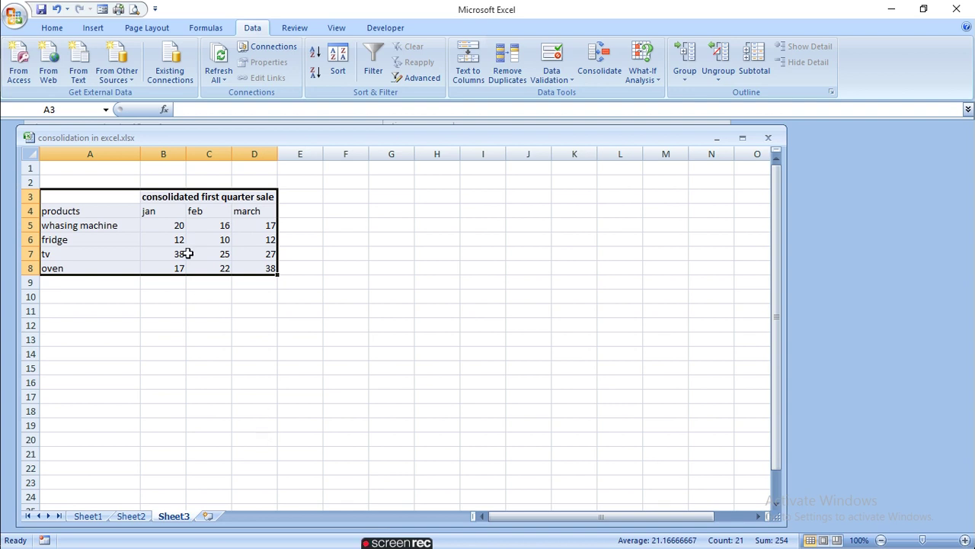
Clear all consolidated totals except B5's jan whasing machine total of 20.
{"action": "left_click", "coordinate": [164, 225]}
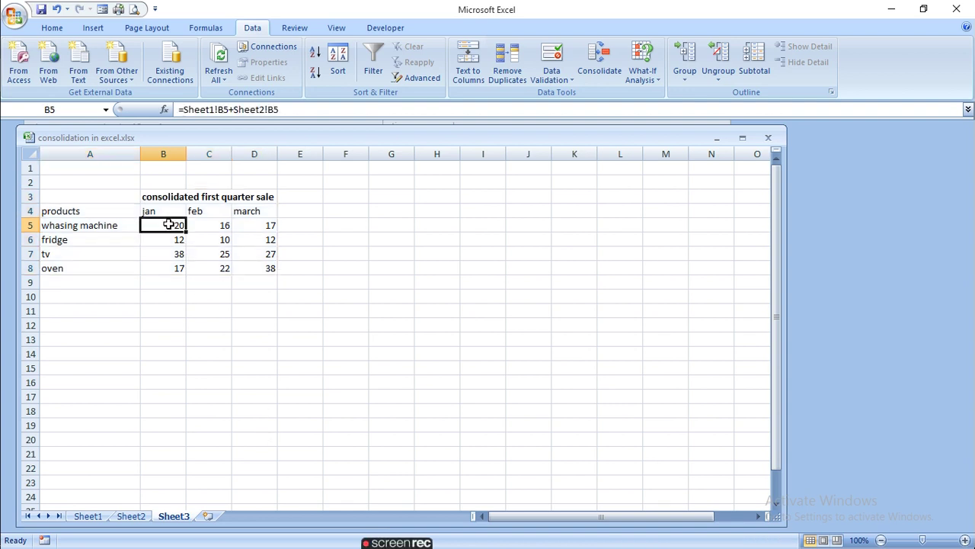
{"action": "mouse_move", "coordinate": [221, 227]}
{"action": "left_mouse_down"}
{"action": "mouse_move", "coordinate": [274, 240]}
{"action": "mouse_move", "coordinate": [281, 269]}
{"action": "left_mouse_up"}
{"action": "key", "text": "Delete"}
{"action": "left_click_drag", "start_coordinate": [174, 242], "coordinate": [186, 283]}
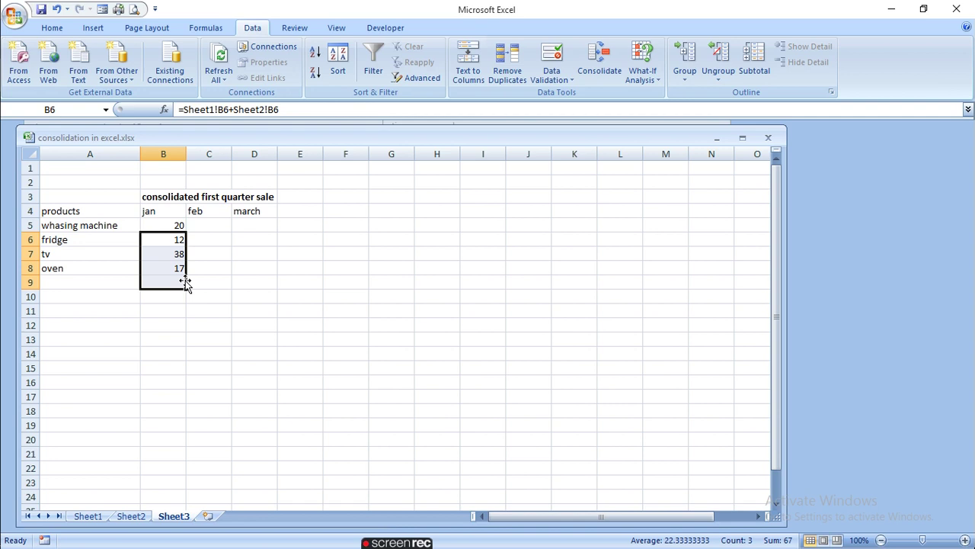
{"action": "key", "text": "Delete"}
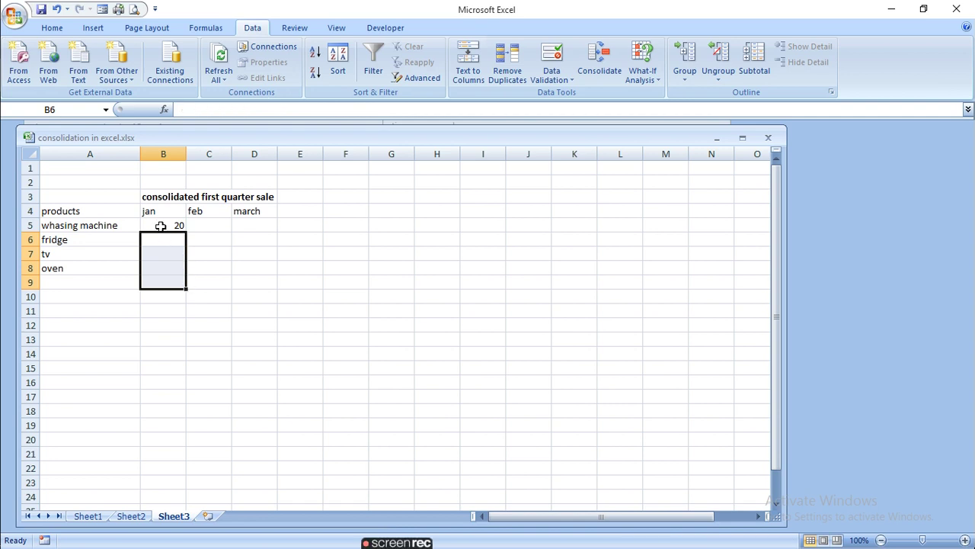
{"action": "left_click", "coordinate": [161, 226]}
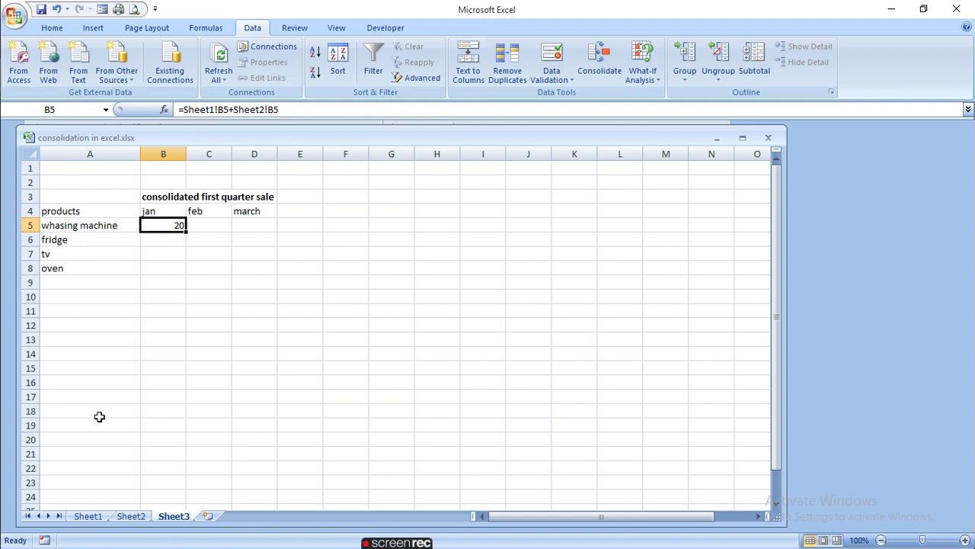
Review Sheet1's 2016 and Sheet2's 2017 sales, then return to Sheet3.
{"action": "left_click", "coordinate": [87, 515]}
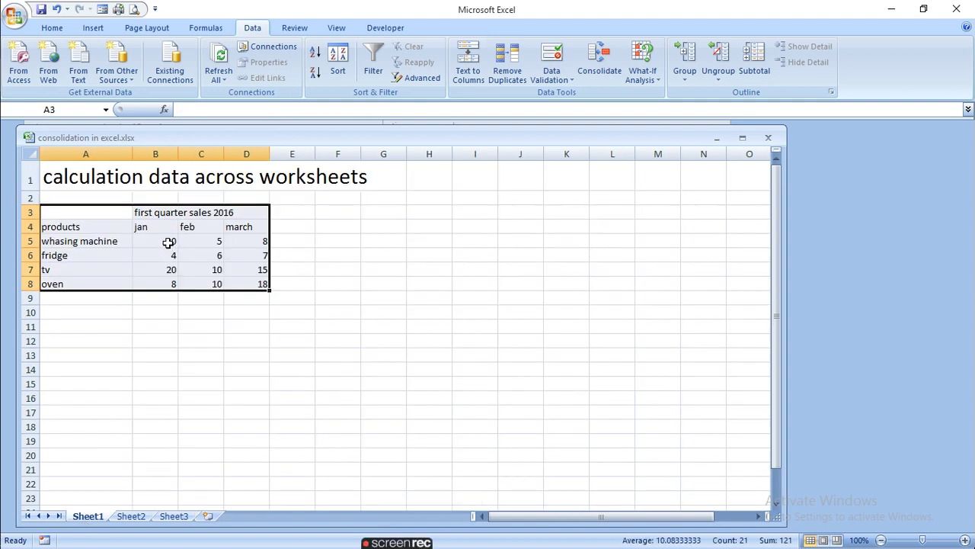
{"action": "left_click", "coordinate": [144, 517]}
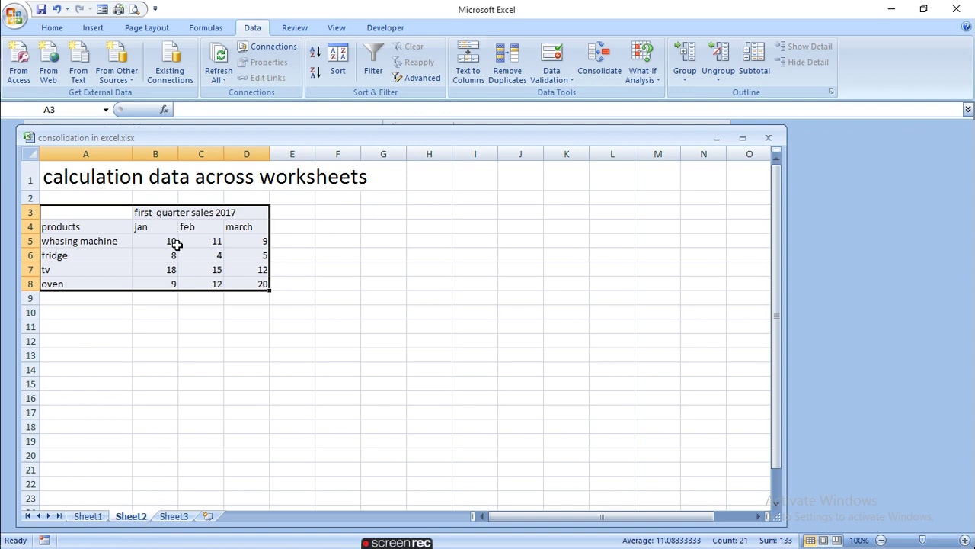
{"action": "left_click", "coordinate": [174, 516]}
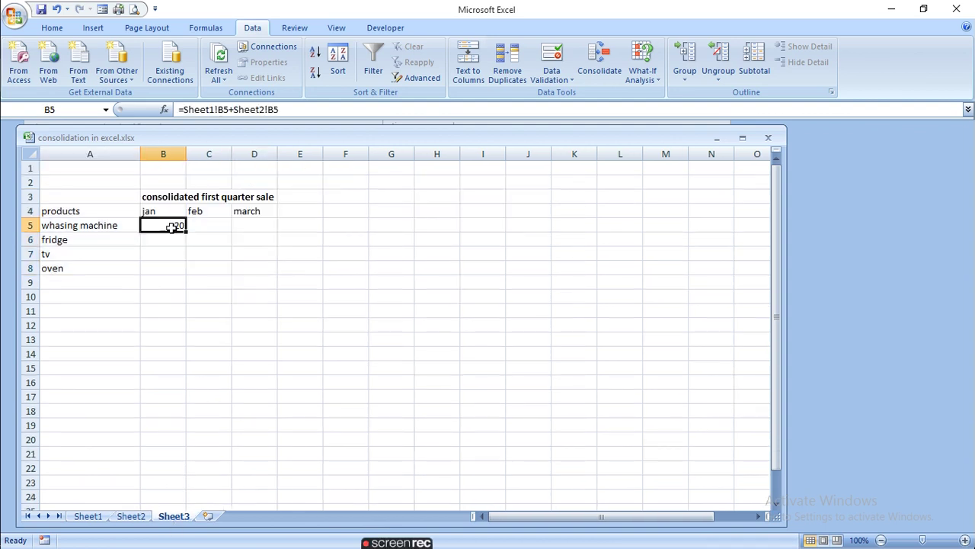
Start a SUM formula in Sheet3 C5 and look over the feb values on Sheet1 and Sheet2.
{"action": "left_click", "coordinate": [211, 224]}
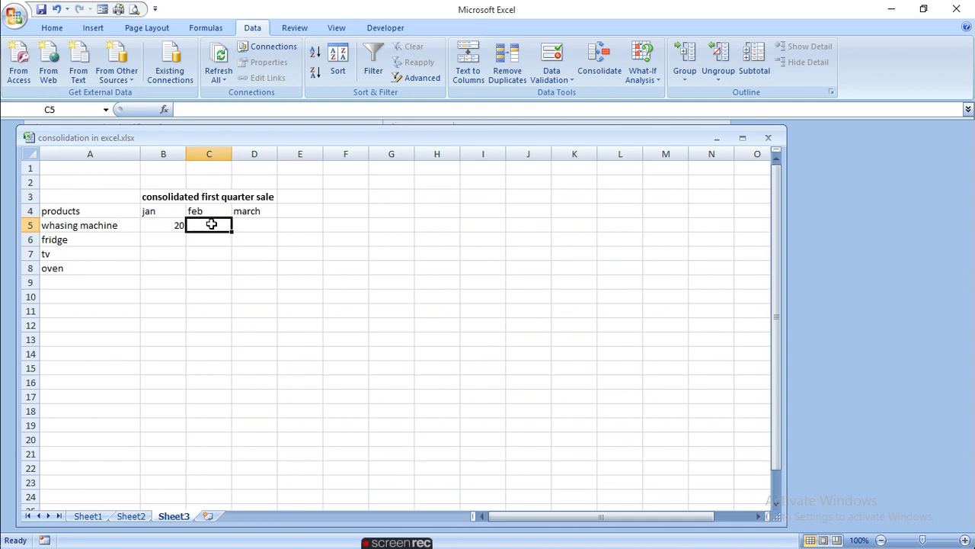
{"action": "type", "text": "="}
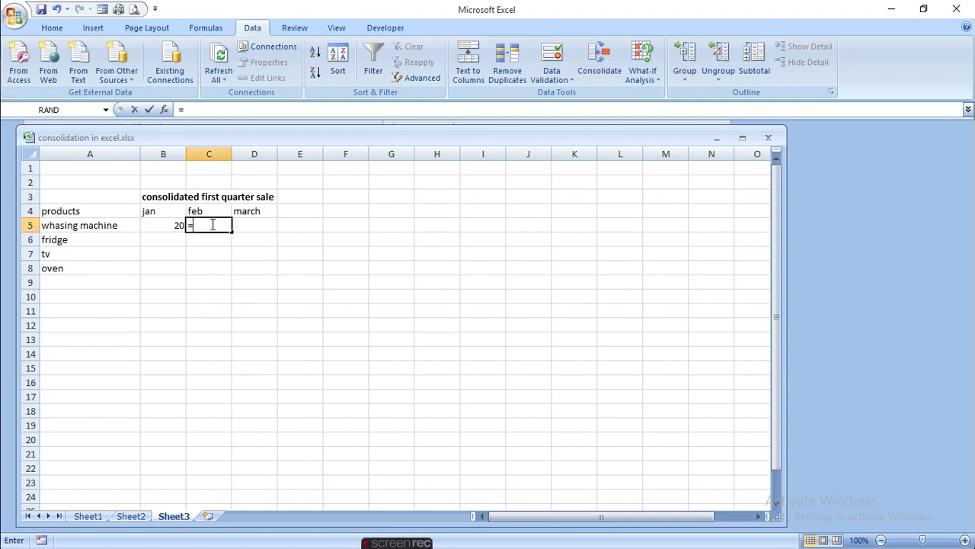
{"action": "type", "text": "sum"}
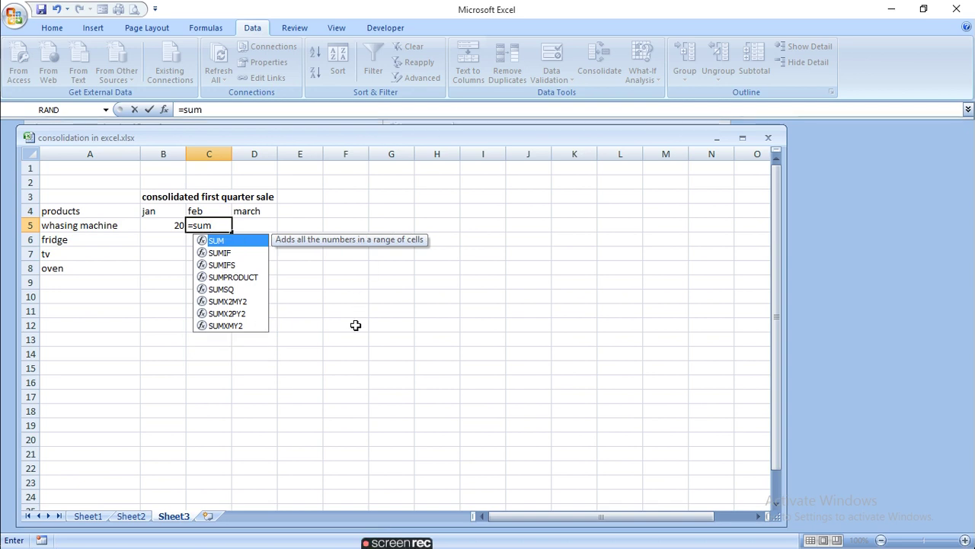
{"action": "left_click", "coordinate": [87, 516]}
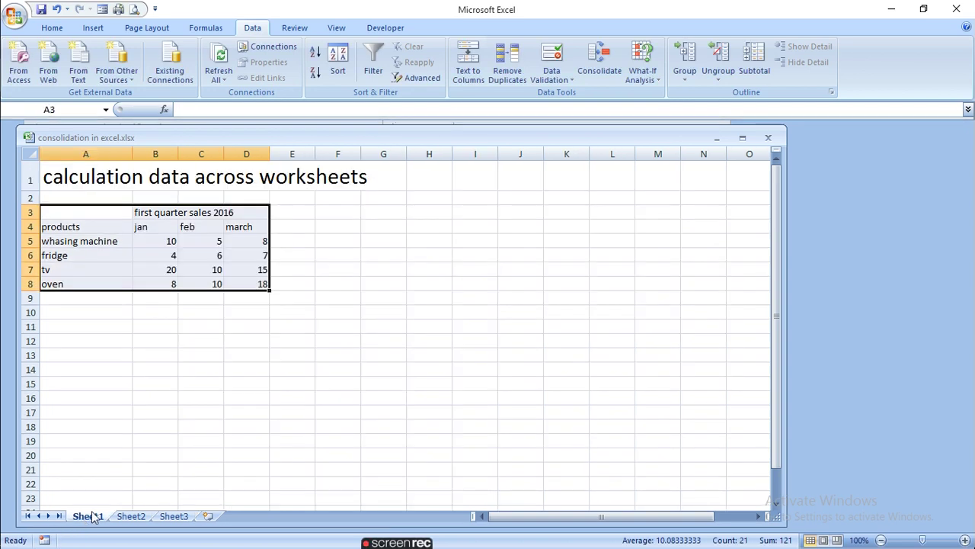
{"action": "left_click", "coordinate": [208, 241]}
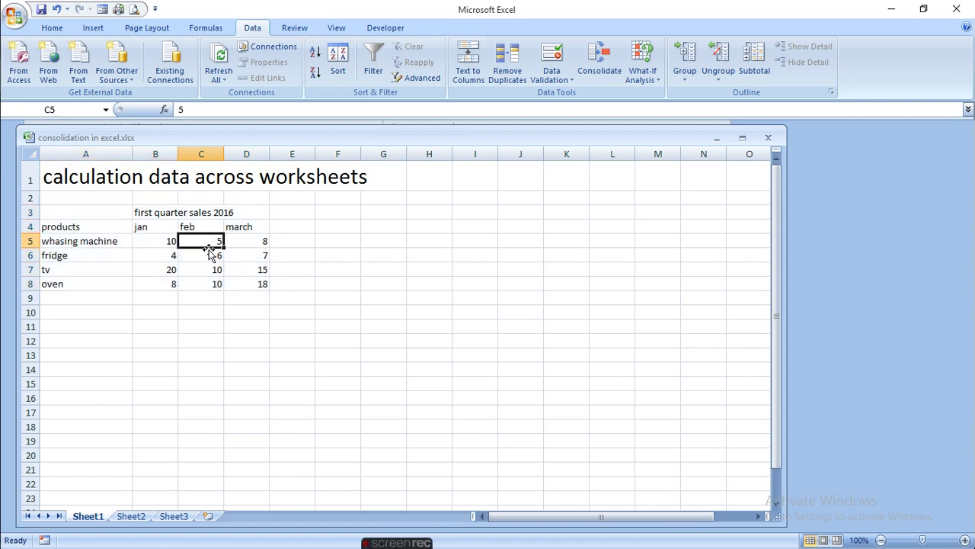
{"action": "left_click", "coordinate": [129, 516]}
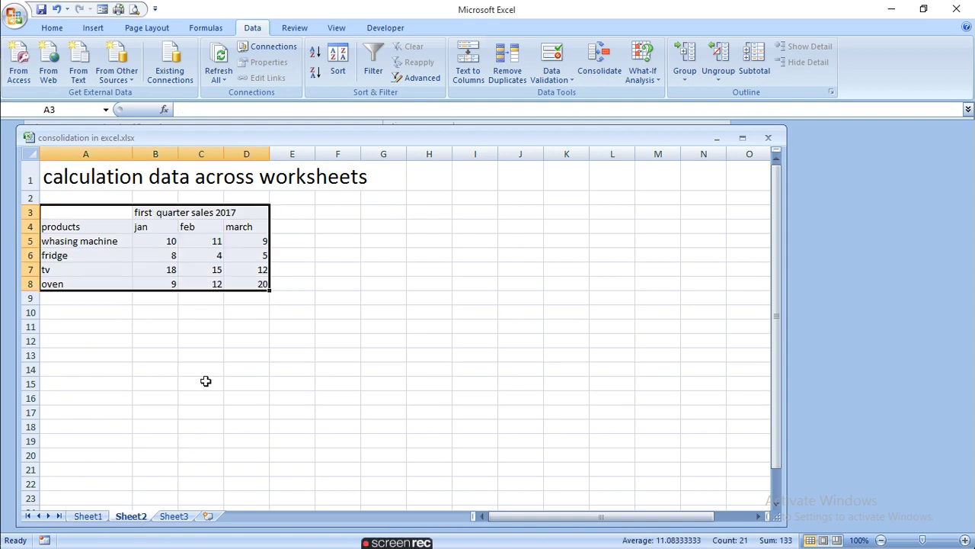
{"action": "left_click", "coordinate": [175, 495]}
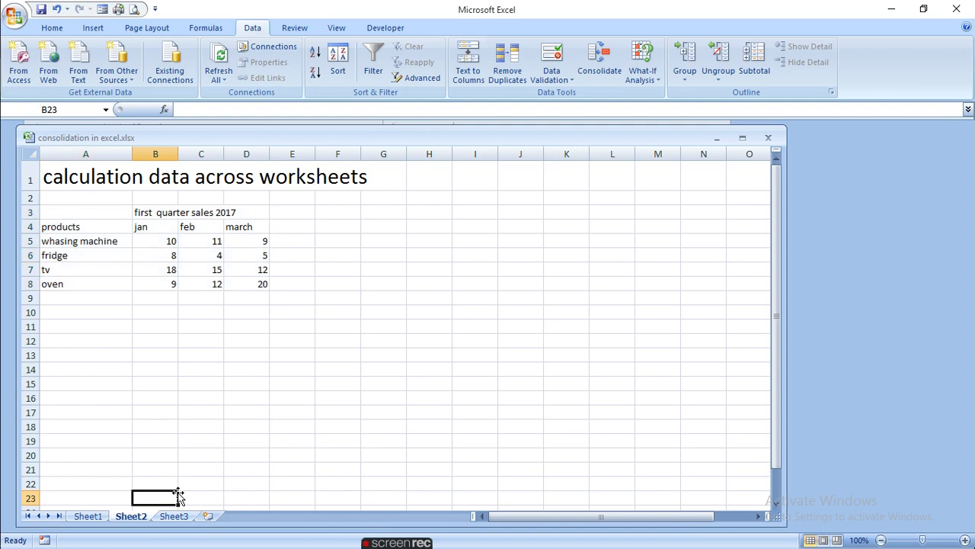
{"action": "left_click", "coordinate": [174, 517]}
{"action": "left_click", "coordinate": [207, 221]}
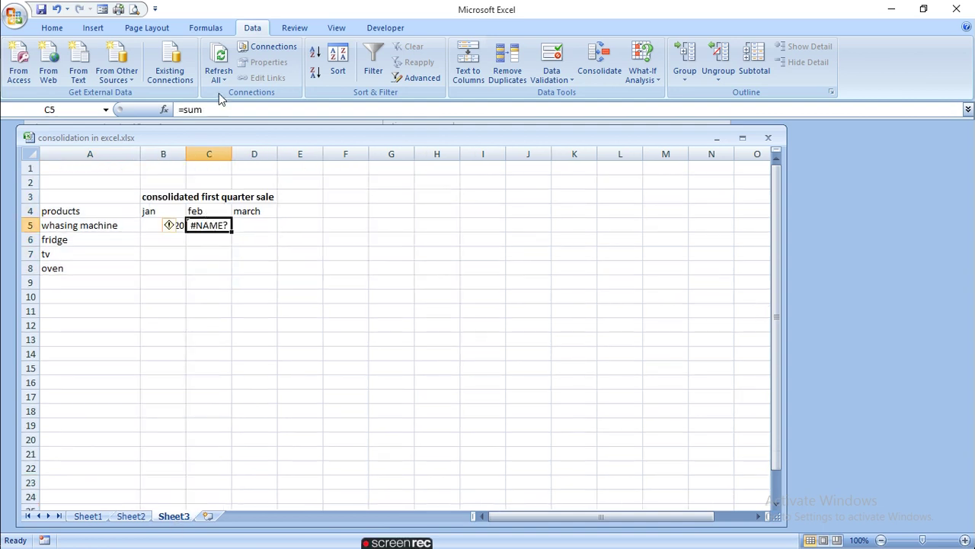
{"action": "left_click", "coordinate": [207, 110]}
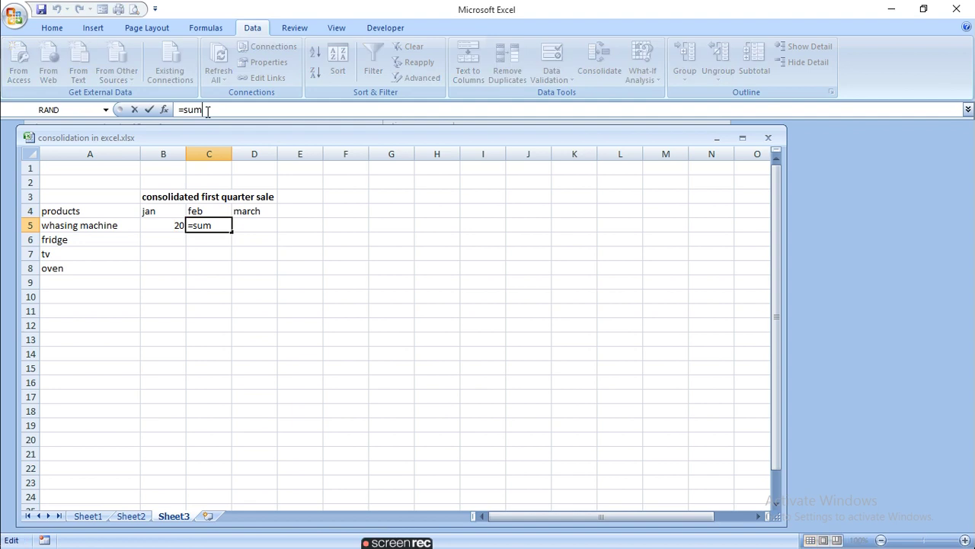
Complete C5 as =SUM(Sheet1!C5+Sheet2!C5), giving a feb whasing machine total of 16.
{"action": "type", "text": "("}
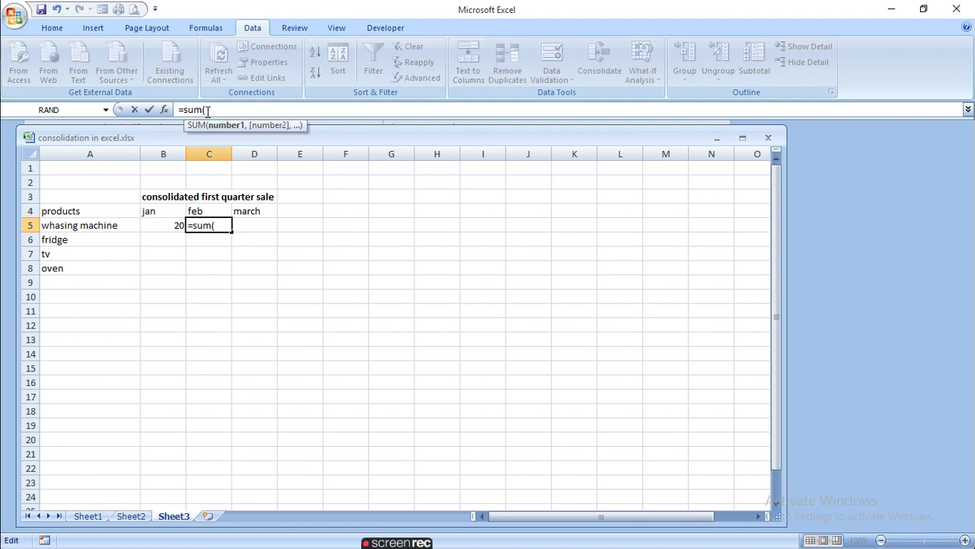
{"action": "left_click", "coordinate": [95, 517]}
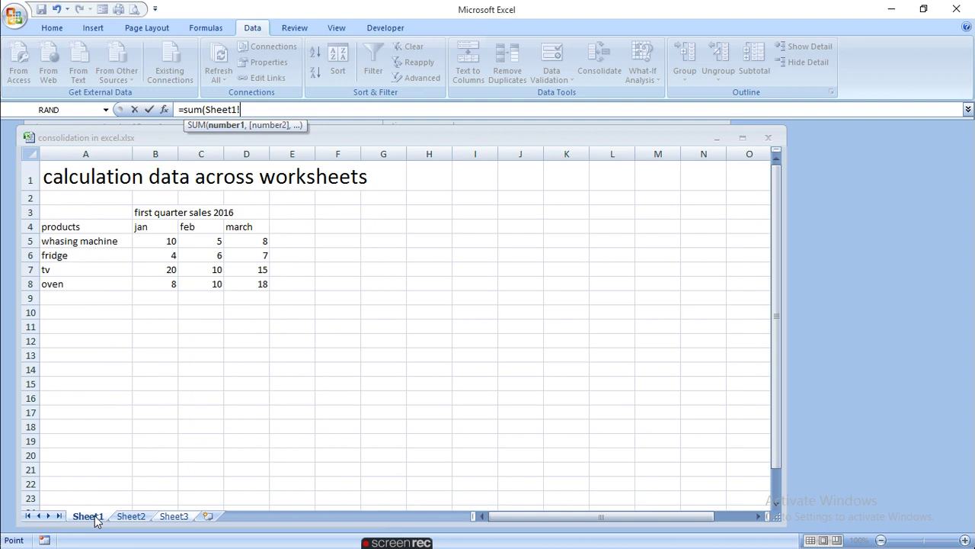
{"action": "left_click", "coordinate": [215, 242]}
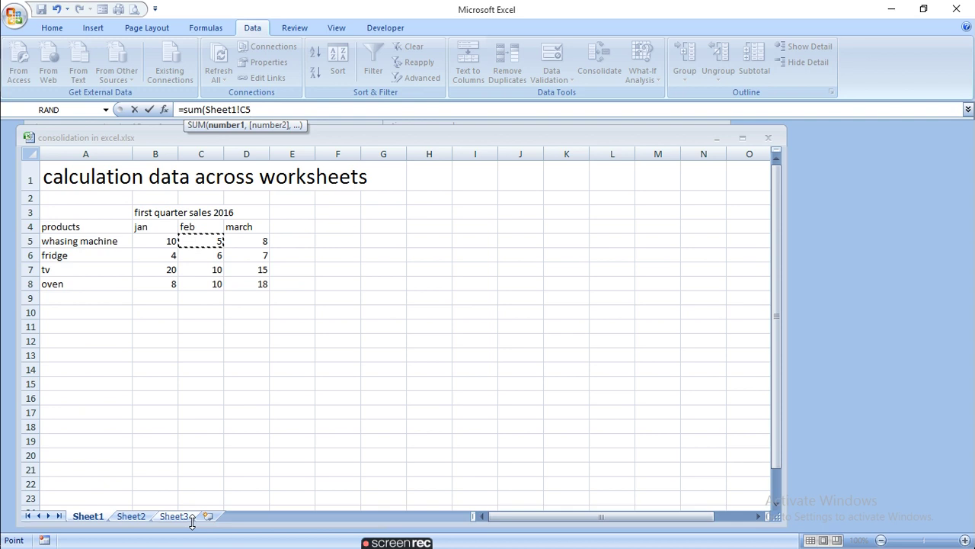
{"action": "type", "text": "+"}
{"action": "left_click", "coordinate": [133, 519]}
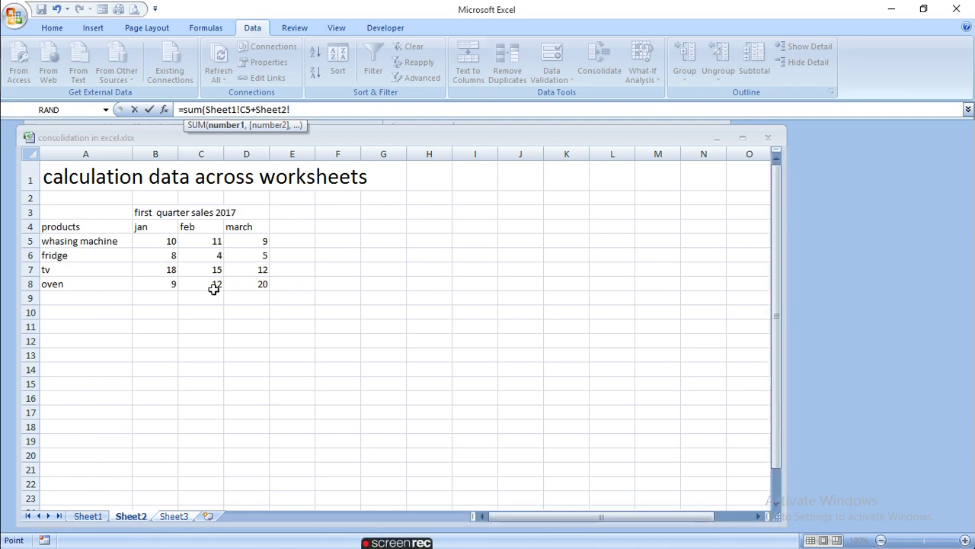
{"action": "left_click", "coordinate": [214, 239]}
{"action": "key", "text": "Return"}
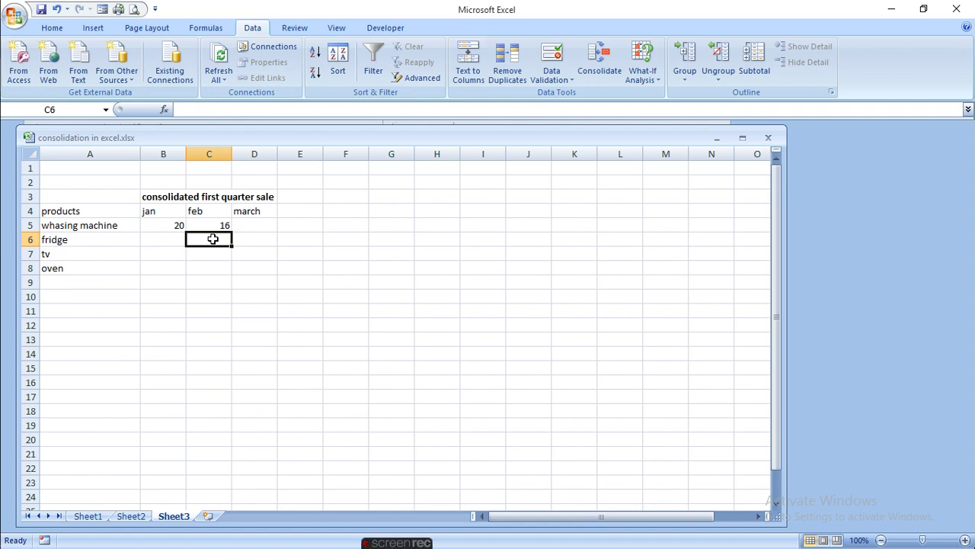
{"action": "left_click", "coordinate": [219, 225]}
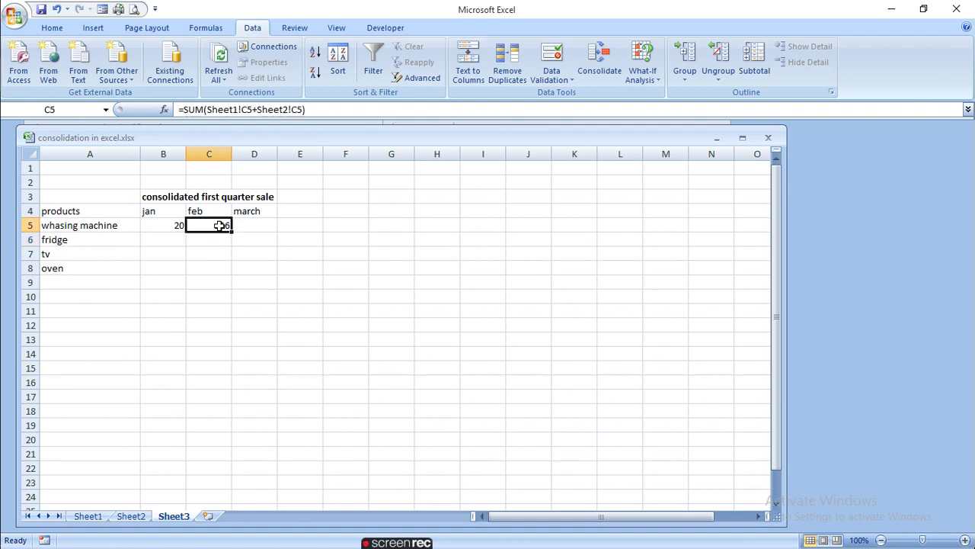
{"action": "left_click", "coordinate": [89, 519]}
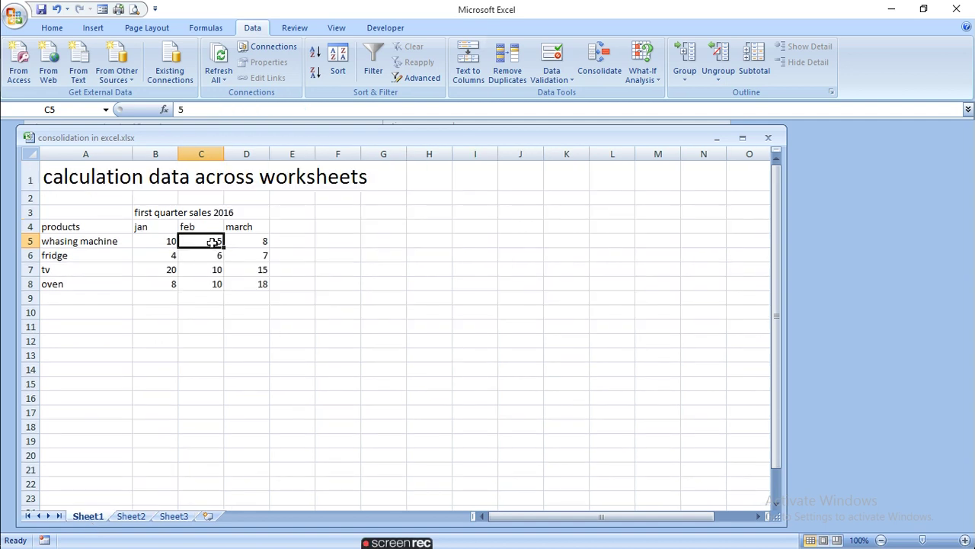
{"action": "left_click", "coordinate": [131, 518]}
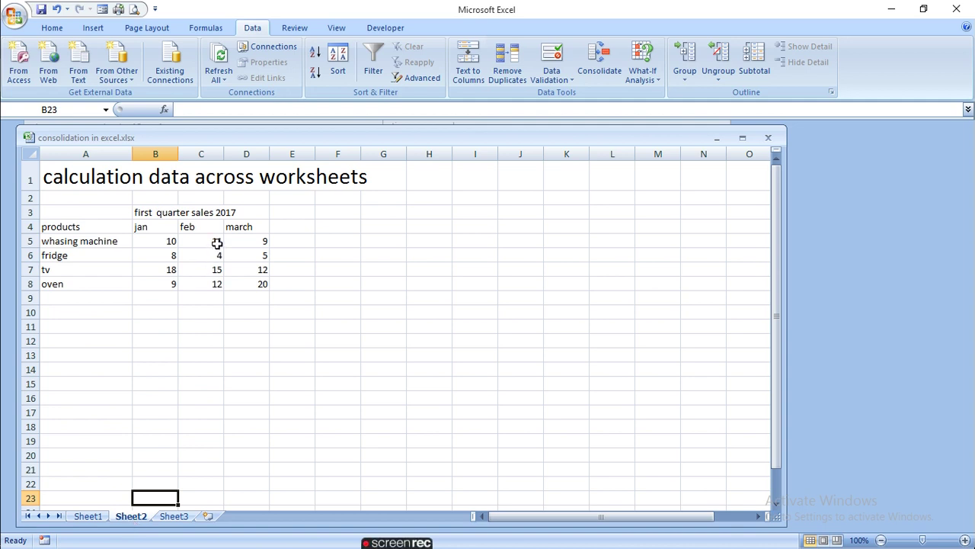
{"action": "left_click", "coordinate": [179, 519]}
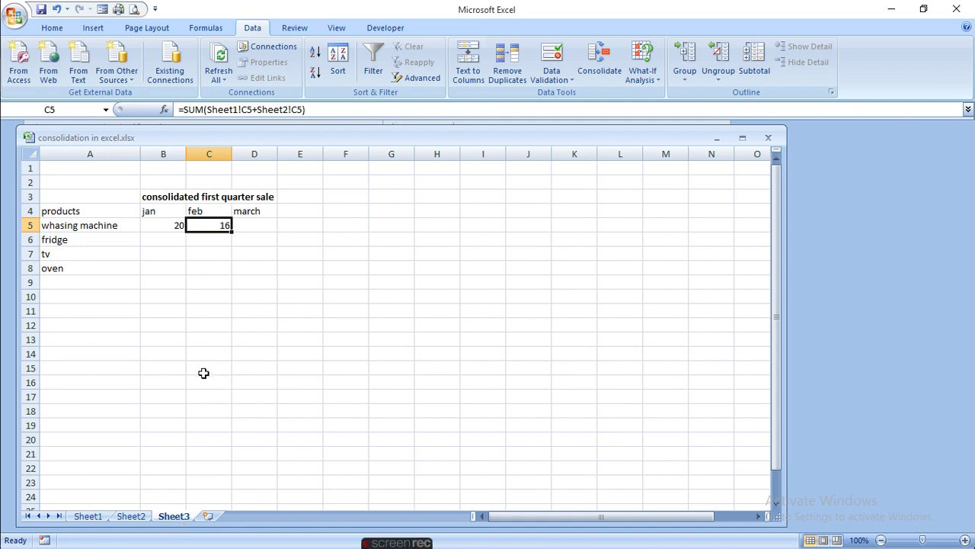
Copy the formula into march D5 (17), then fill B5:D5's formulas down through row 8.
{"action": "left_click_drag", "start_coordinate": [232, 232], "coordinate": [278, 246]}
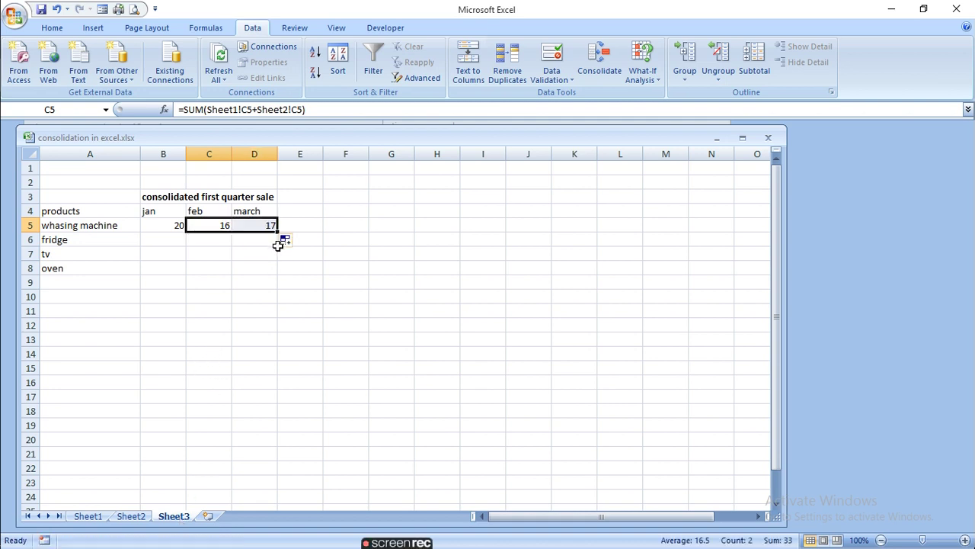
{"action": "left_click_drag", "start_coordinate": [171, 225], "coordinate": [264, 230]}
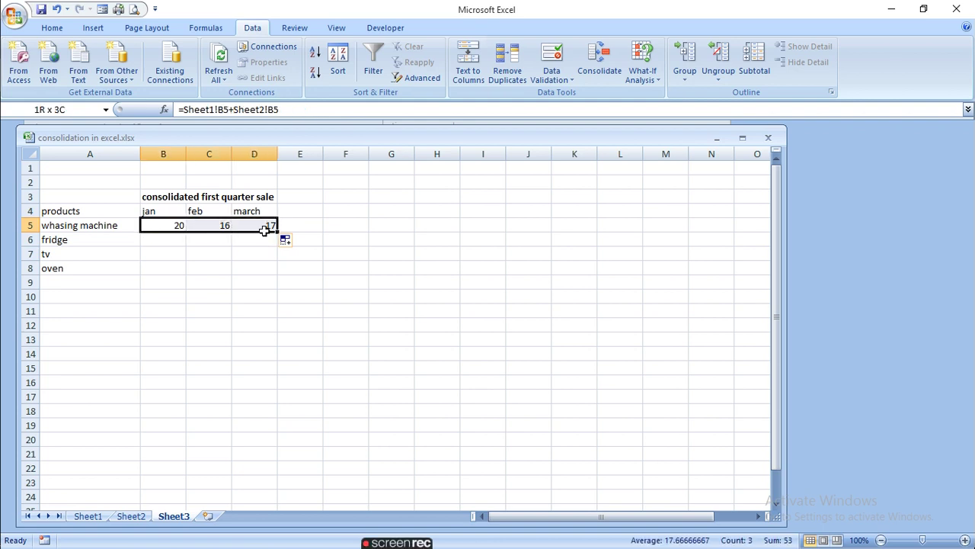
{"action": "left_click", "coordinate": [193, 236]}
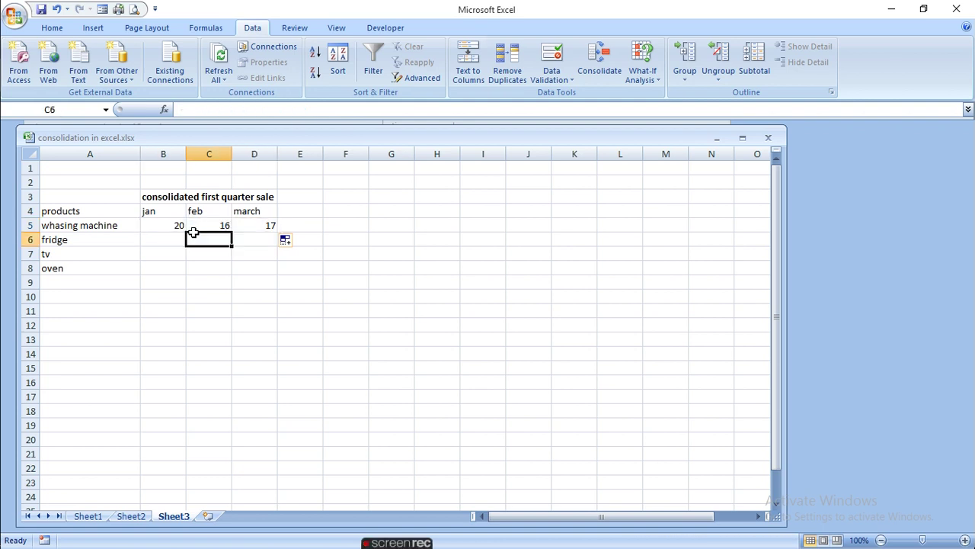
{"action": "left_click_drag", "start_coordinate": [163, 229], "coordinate": [190, 214]}
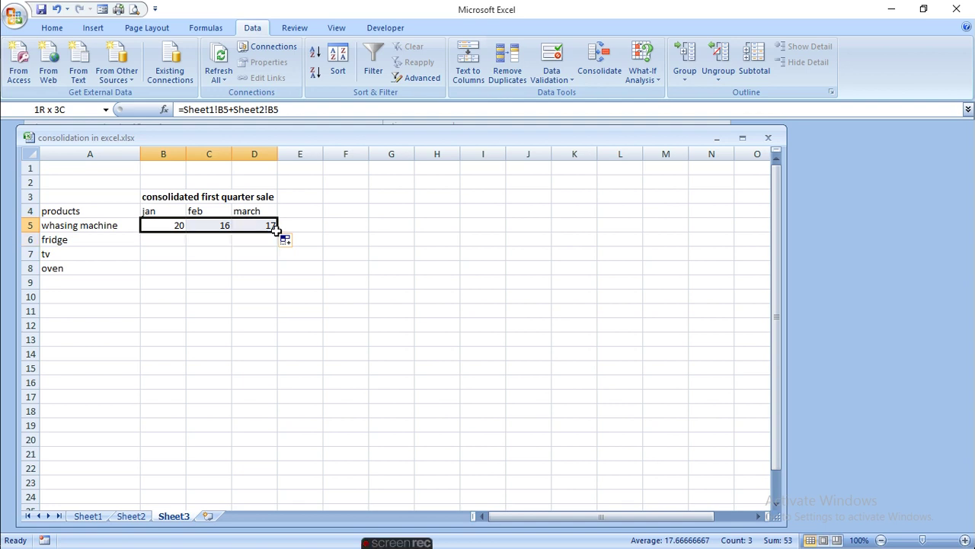
{"action": "left_click_drag", "start_coordinate": [273, 232], "coordinate": [274, 228]}
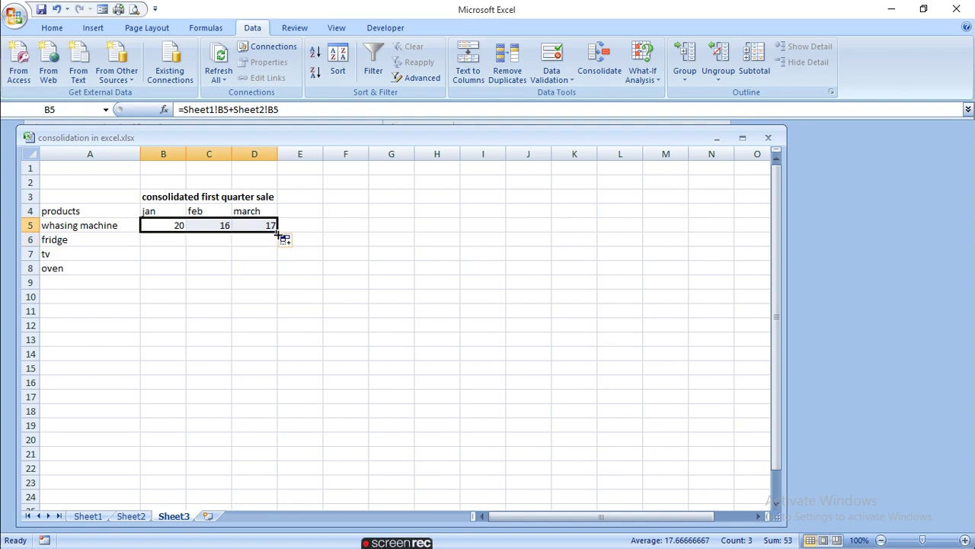
{"action": "left_click_drag", "start_coordinate": [277, 238], "coordinate": [271, 281]}
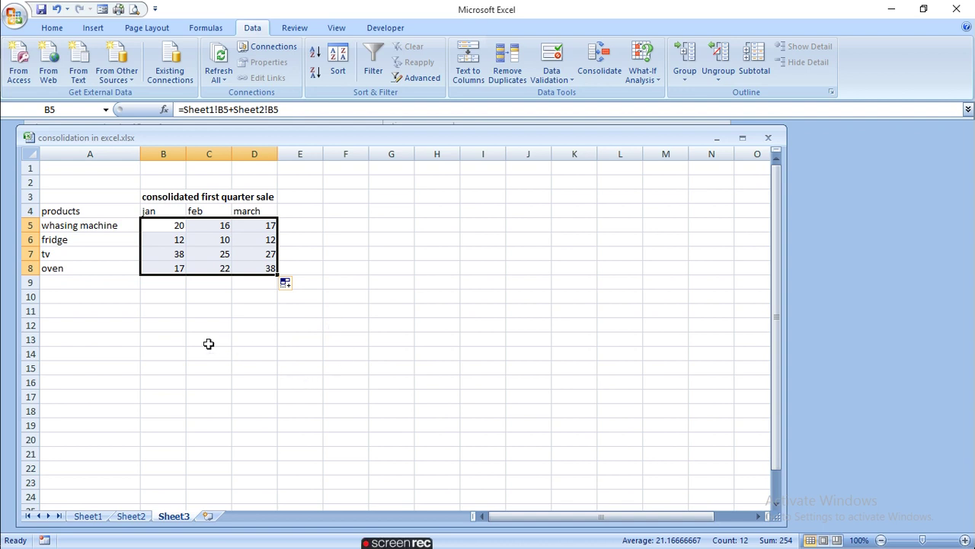
{"action": "left_click", "coordinate": [89, 518]}
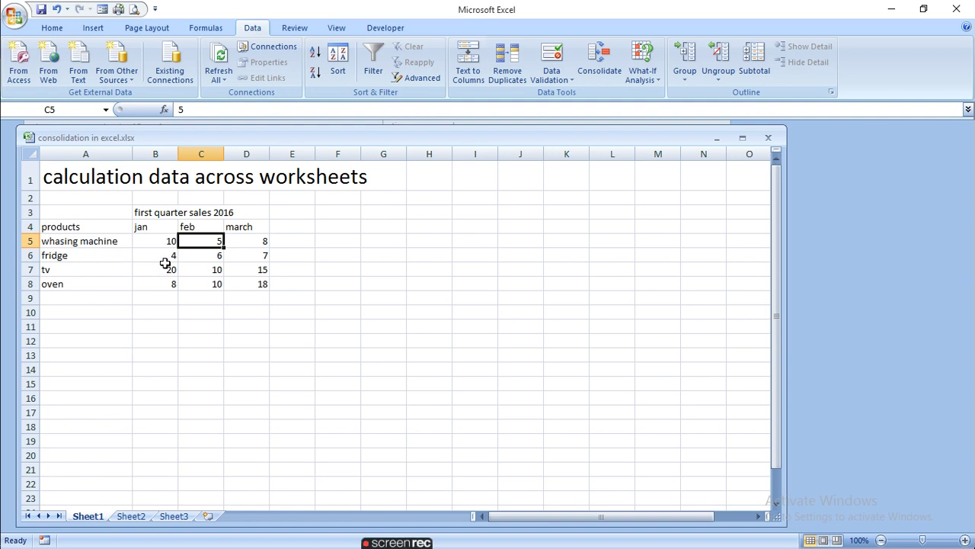
{"action": "left_click", "coordinate": [125, 518]}
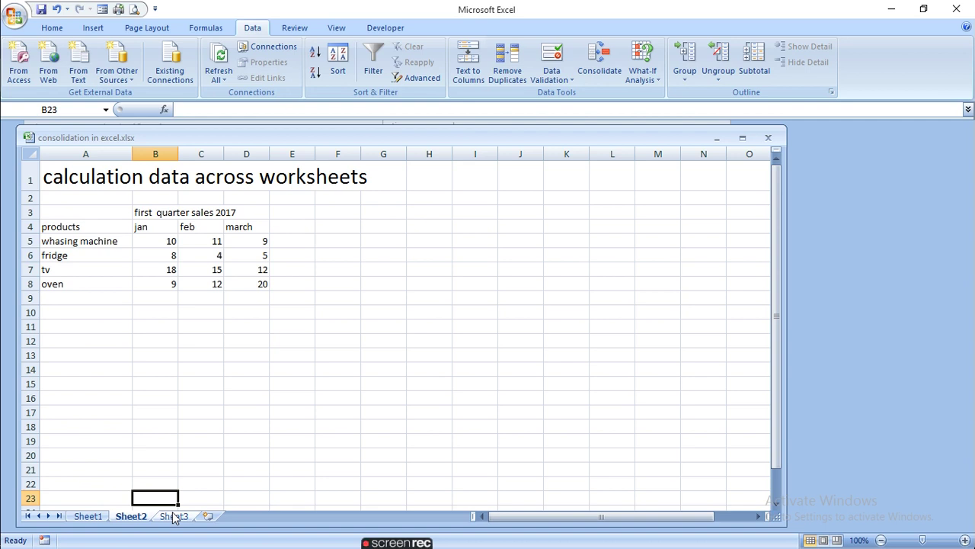
{"action": "left_click", "coordinate": [175, 518]}
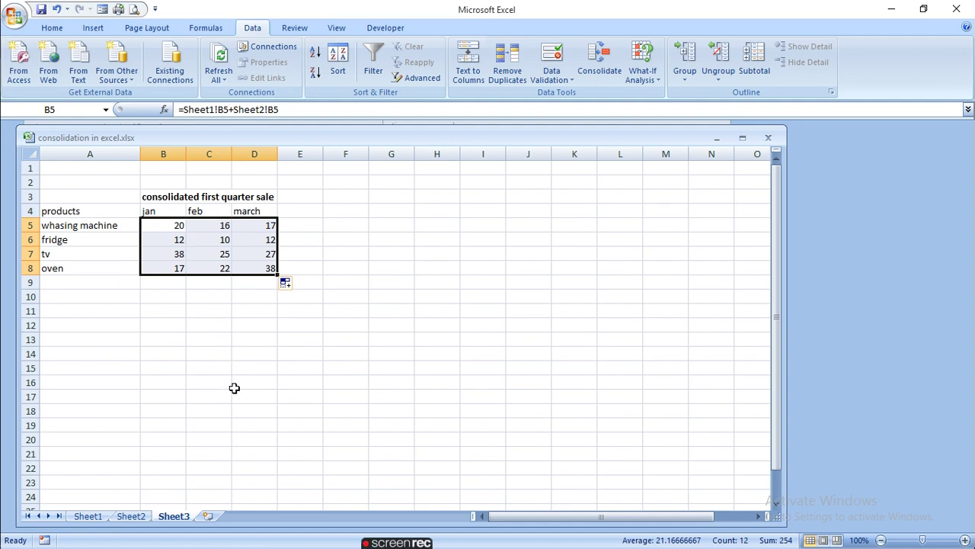
{"action": "left_click_drag", "start_coordinate": [231, 390], "coordinate": [152, 241]}
{"action": "left_click", "coordinate": [180, 241]}
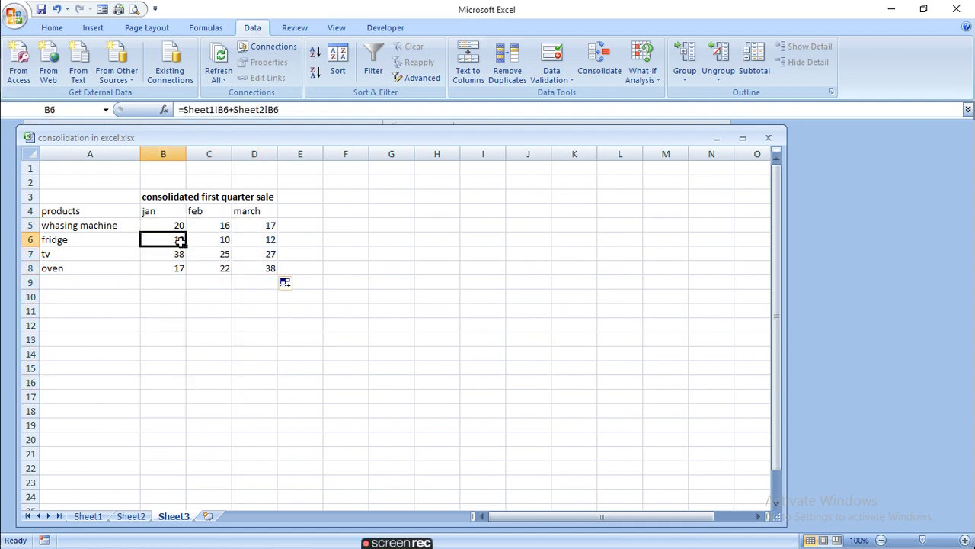
{"action": "left_click", "coordinate": [91, 518]}
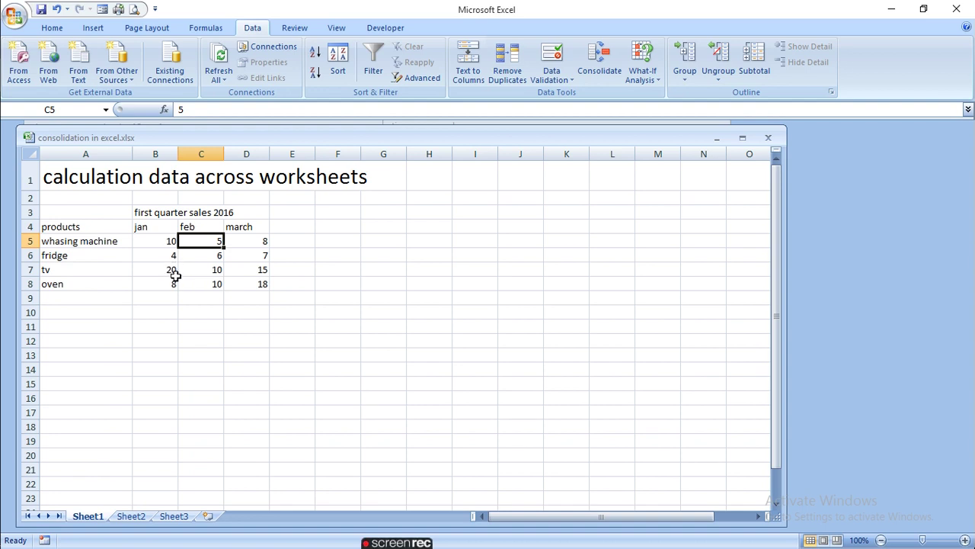
{"action": "left_click", "coordinate": [174, 271]}
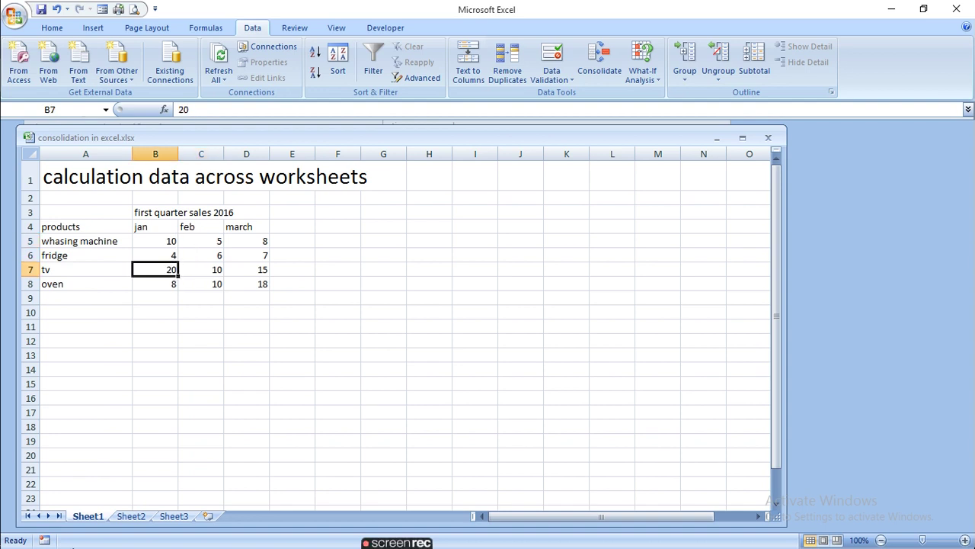
{"action": "left_click", "coordinate": [131, 516]}
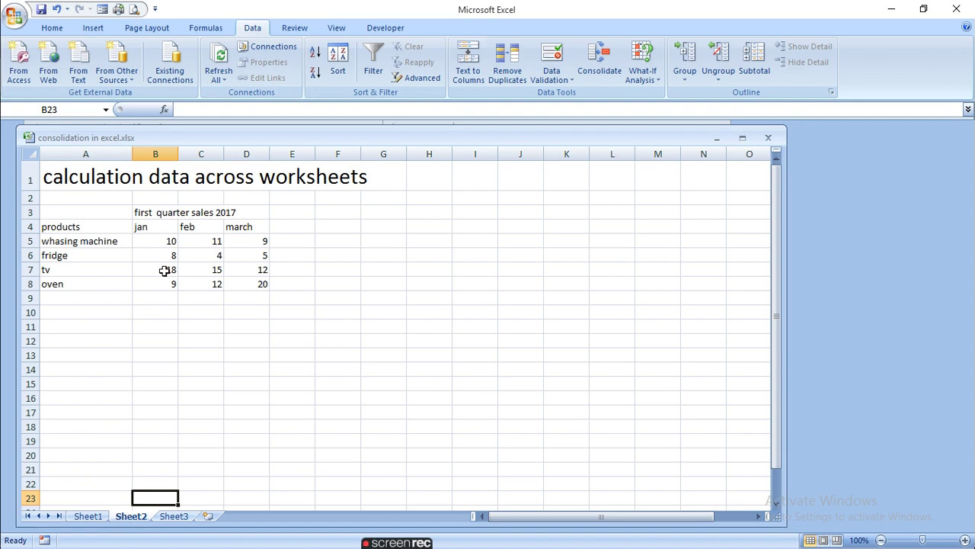
{"action": "left_click", "coordinate": [173, 516]}
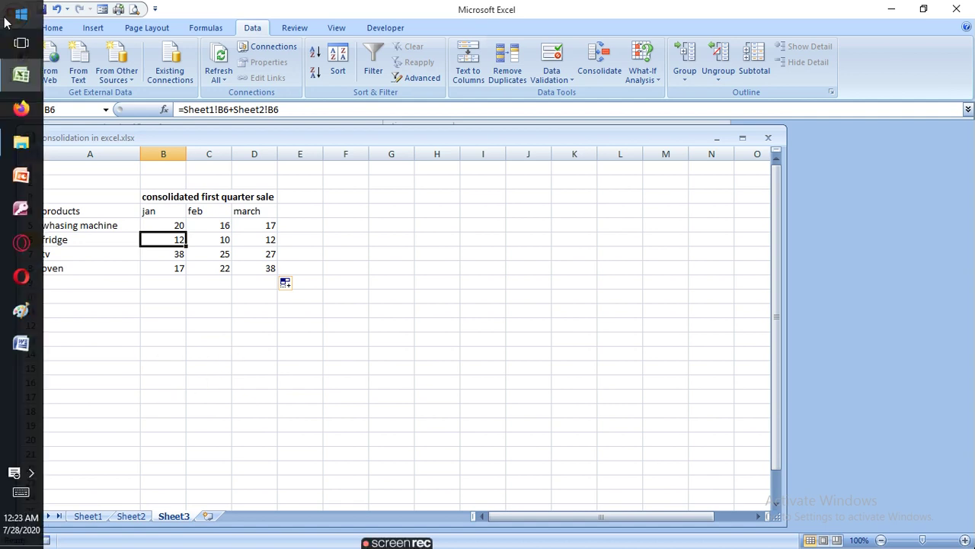
Bring tiger summary.xlsx forward, then return the consolidation workbook to the front.
{"action": "left_click", "coordinate": [22, 78]}
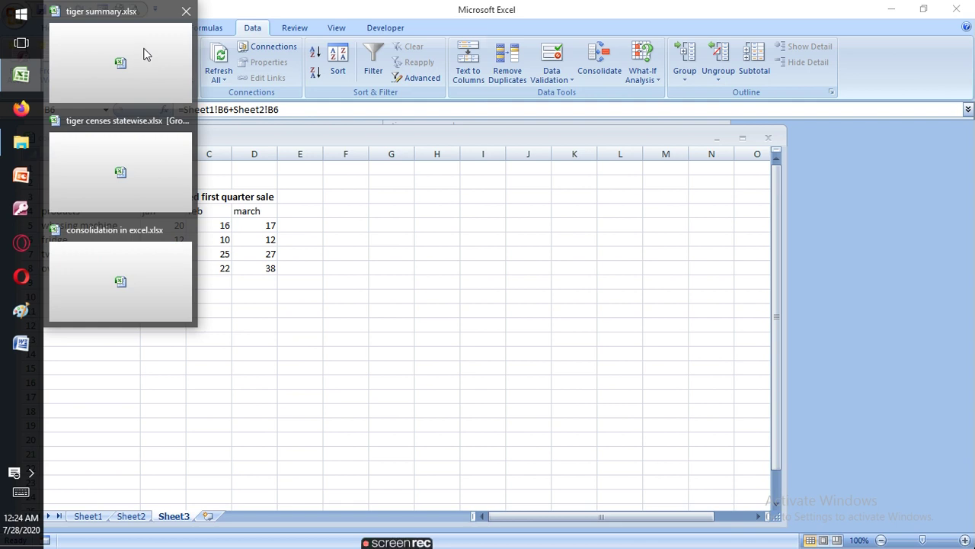
{"action": "left_click", "coordinate": [146, 55]}
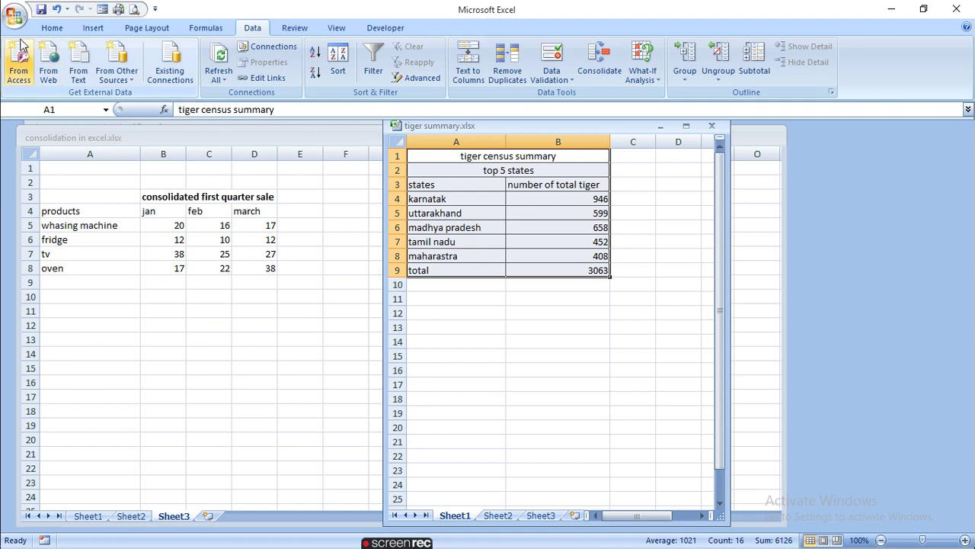
{"action": "left_click", "coordinate": [381, 134]}
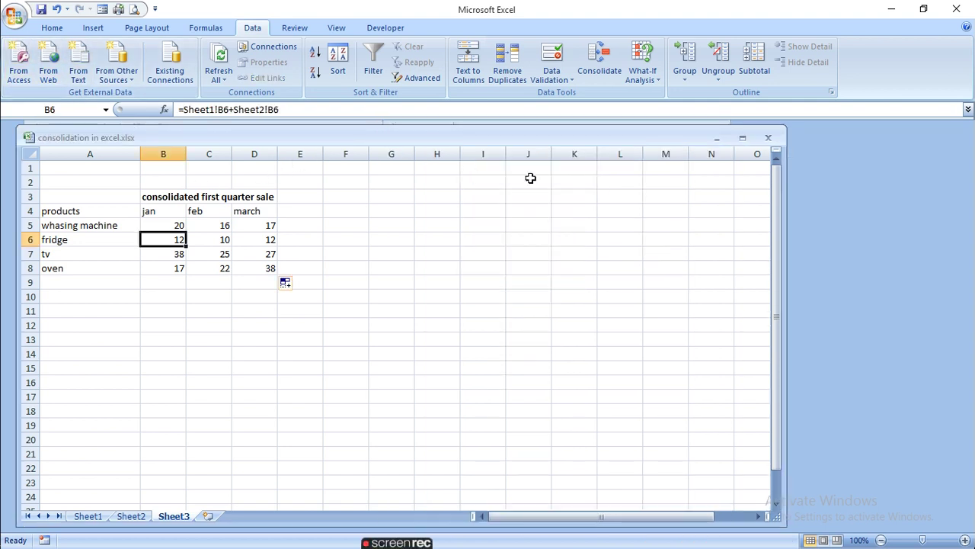
Close the consolidation workbook, saving its changes.
{"action": "left_click", "coordinate": [768, 138]}
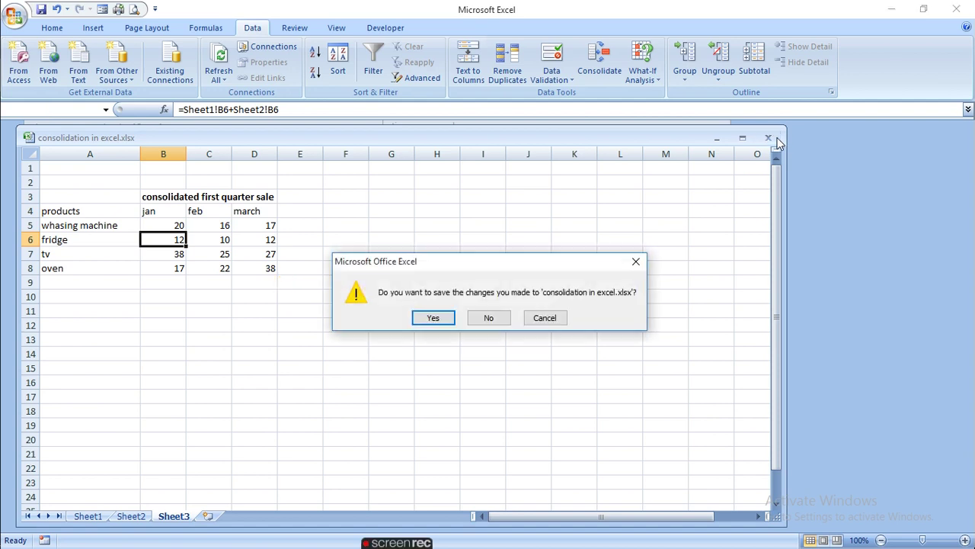
{"action": "left_click", "coordinate": [438, 318]}
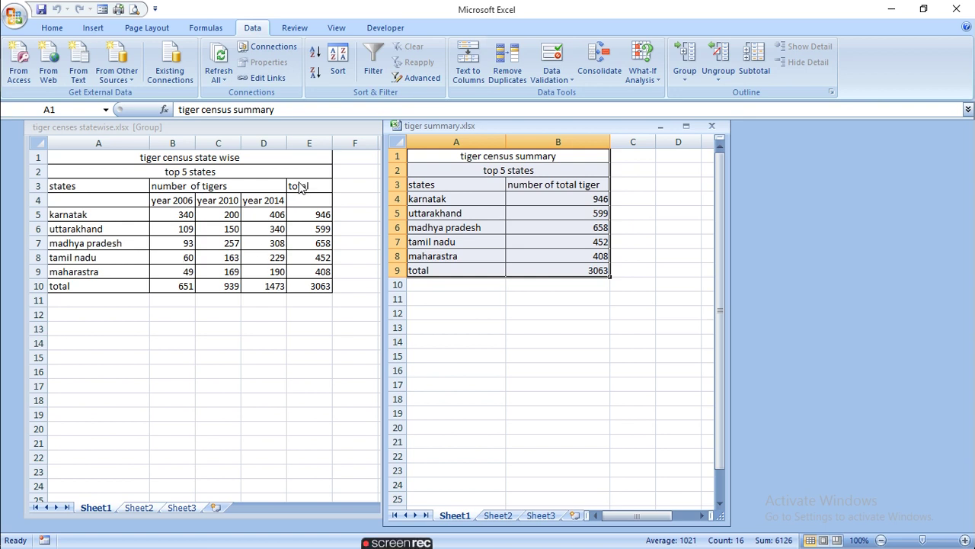
{"action": "left_click", "coordinate": [314, 217]}
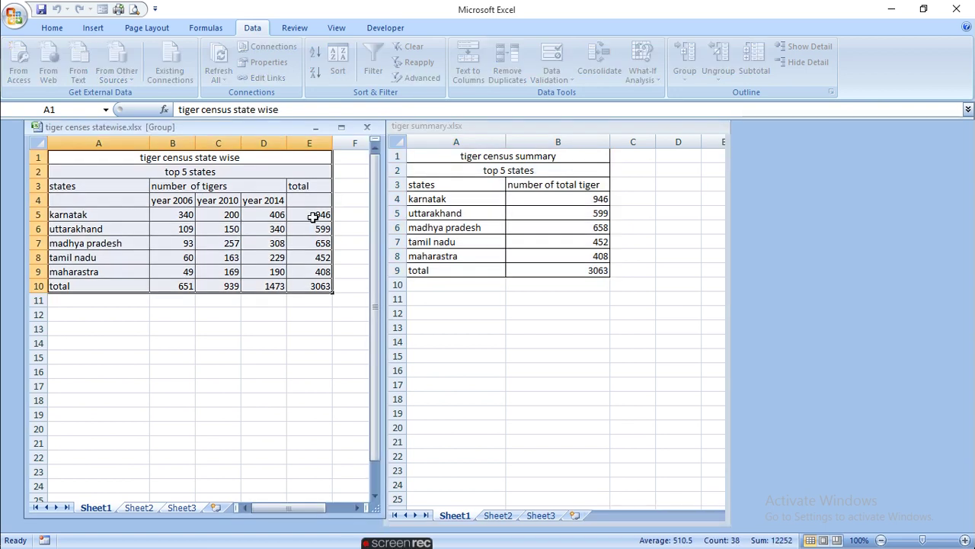
{"action": "left_click", "coordinate": [313, 213]}
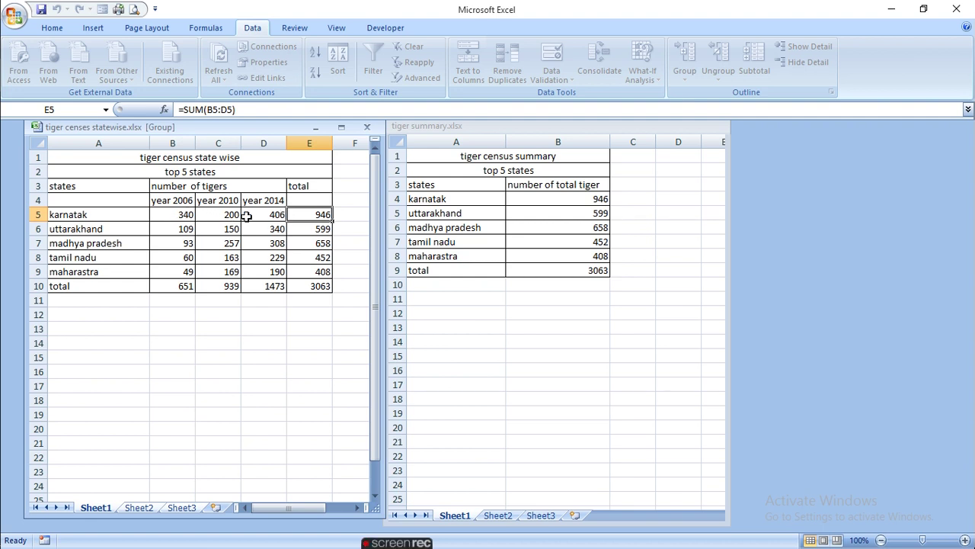
{"action": "left_click_drag", "start_coordinate": [207, 109], "coordinate": [234, 110]}
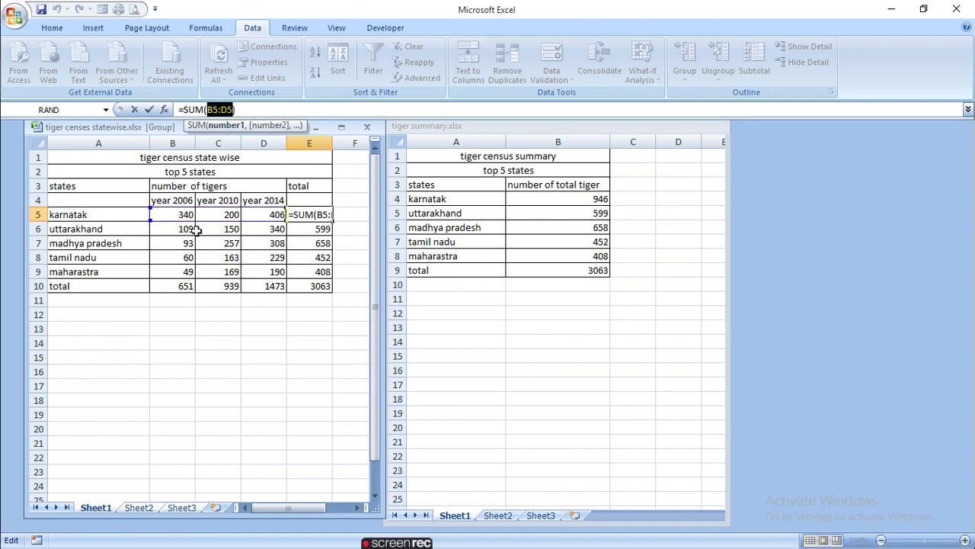
{"action": "left_click", "coordinate": [169, 217]}
{"action": "left_click_drag", "start_coordinate": [169, 217], "coordinate": [263, 214]}
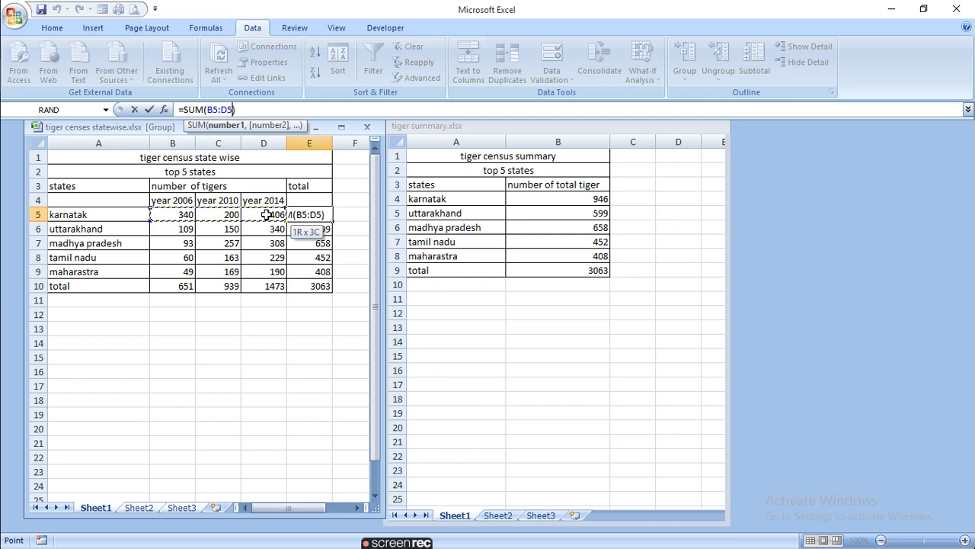
{"action": "key", "text": "Return"}
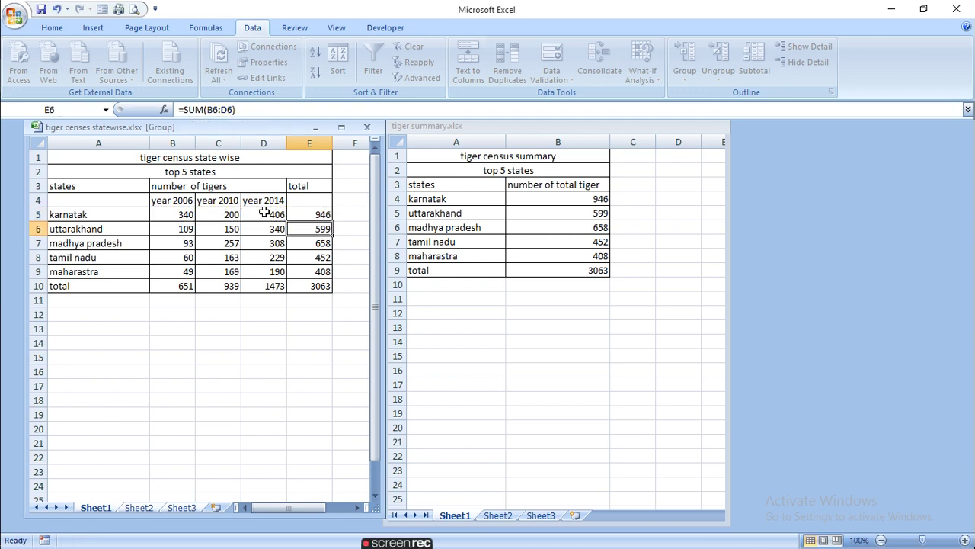
{"action": "left_click", "coordinate": [173, 285]}
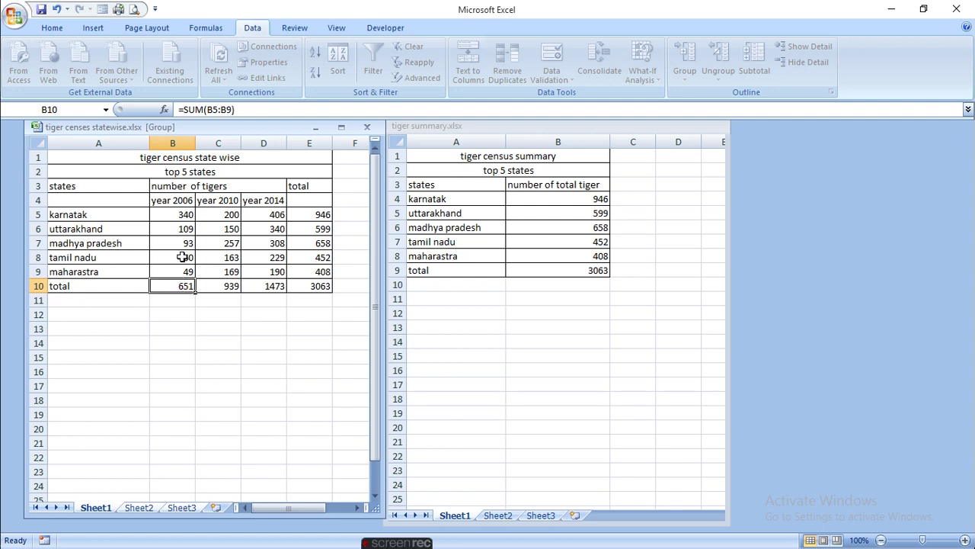
{"action": "left_click_drag", "start_coordinate": [186, 213], "coordinate": [183, 272]}
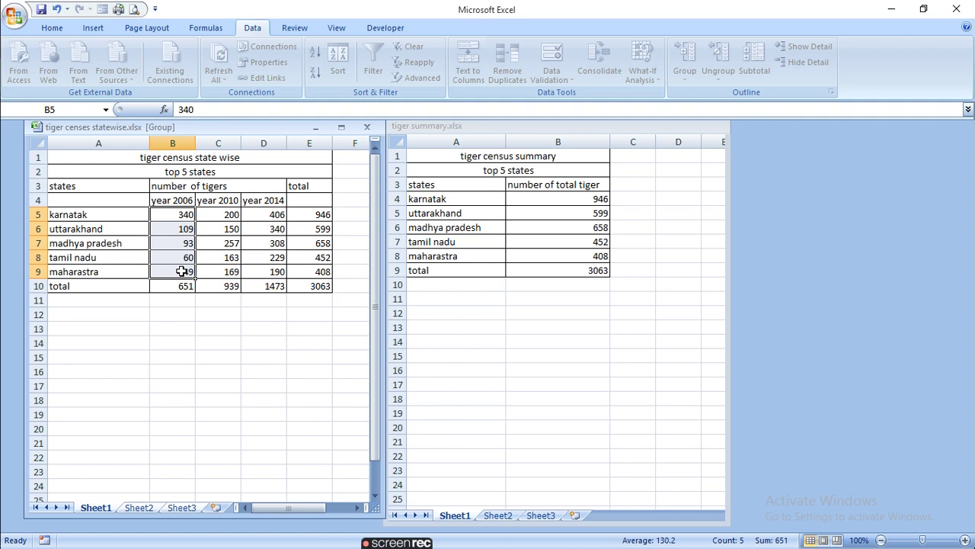
{"action": "key", "text": "Return"}
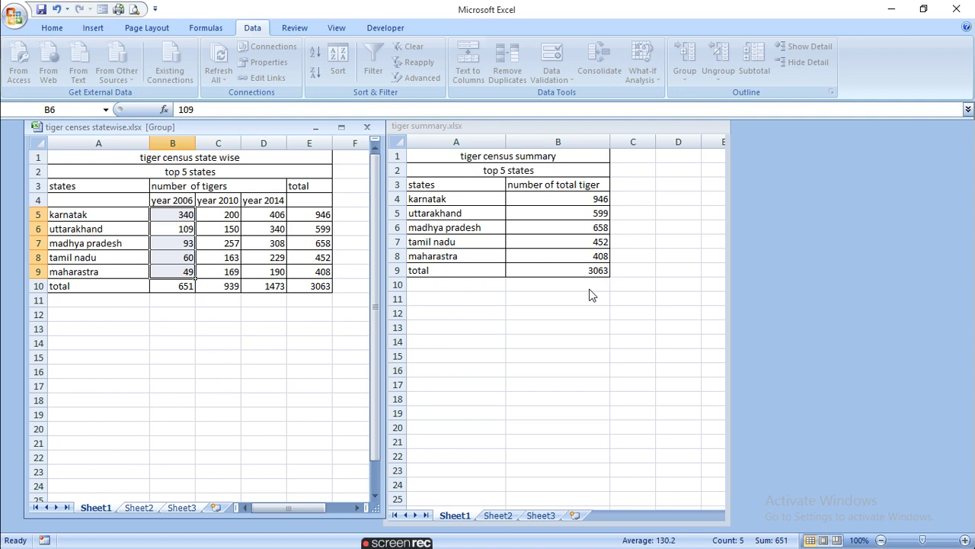
{"action": "left_click", "coordinate": [578, 194]}
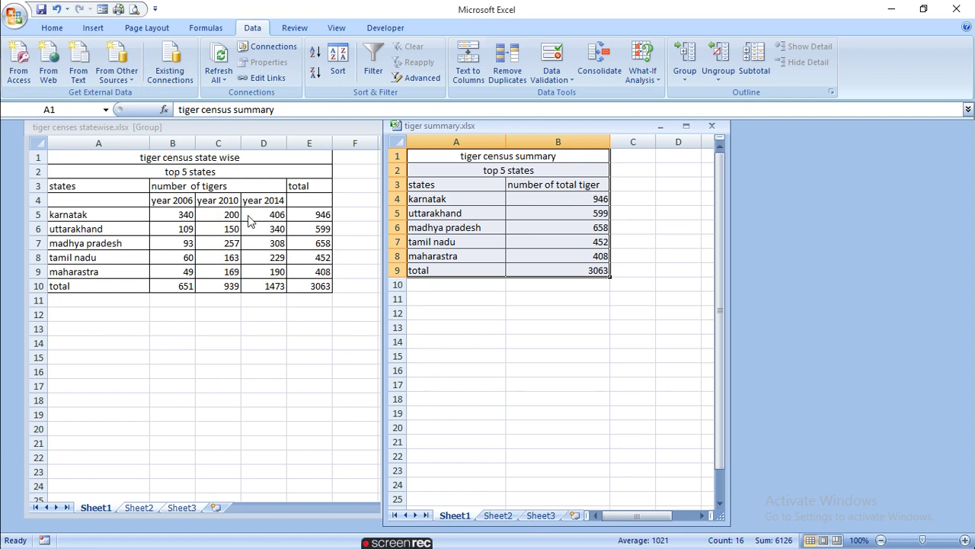
Inspect the linked formulas in B4 and B8, then clear the uttarakhand–maharastra totals in B5:B8.
{"action": "left_click", "coordinate": [568, 203]}
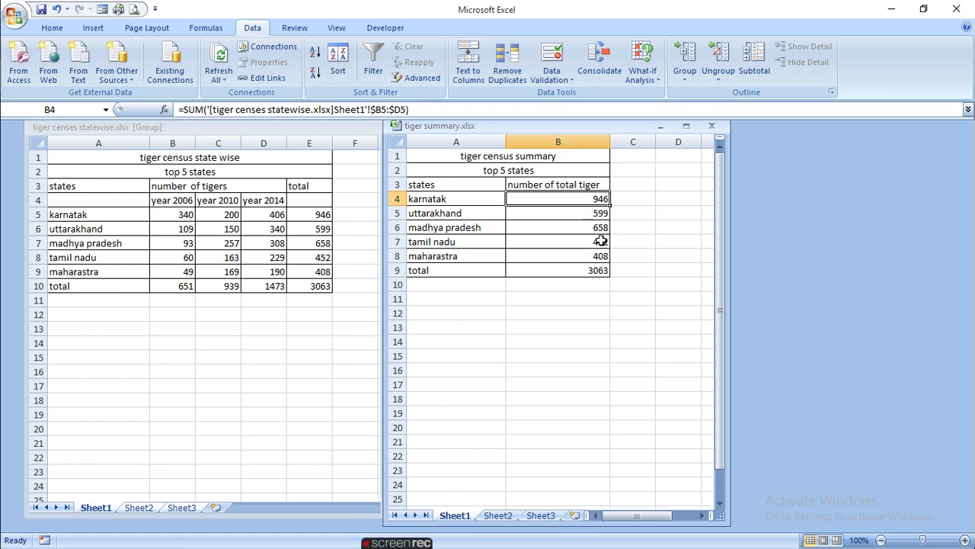
{"action": "left_click", "coordinate": [570, 259]}
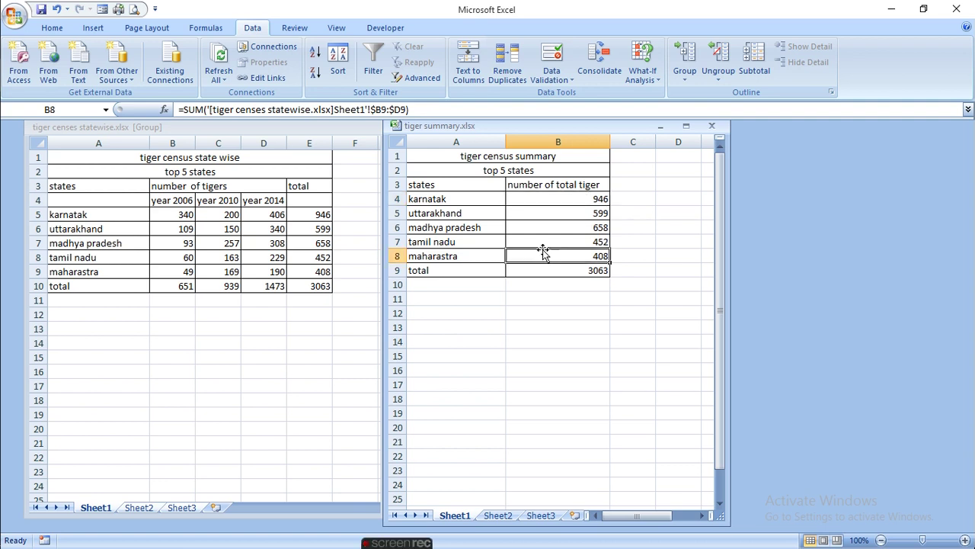
{"action": "left_click_drag", "start_coordinate": [558, 213], "coordinate": [563, 255]}
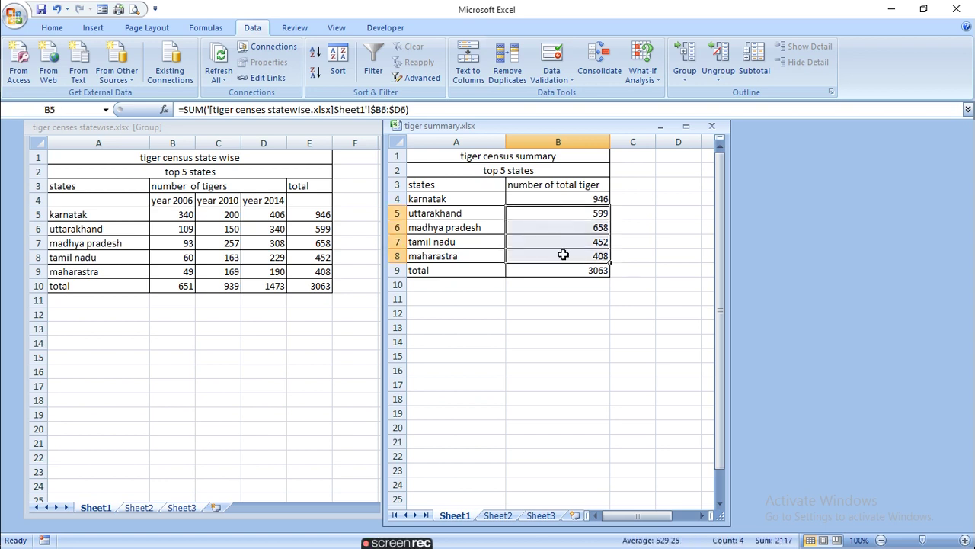
{"action": "key", "text": "Delete"}
Enter a SUM formula linked to the statewise workbook's yearly counts in B5:D5.
{"action": "left_click", "coordinate": [577, 212]}
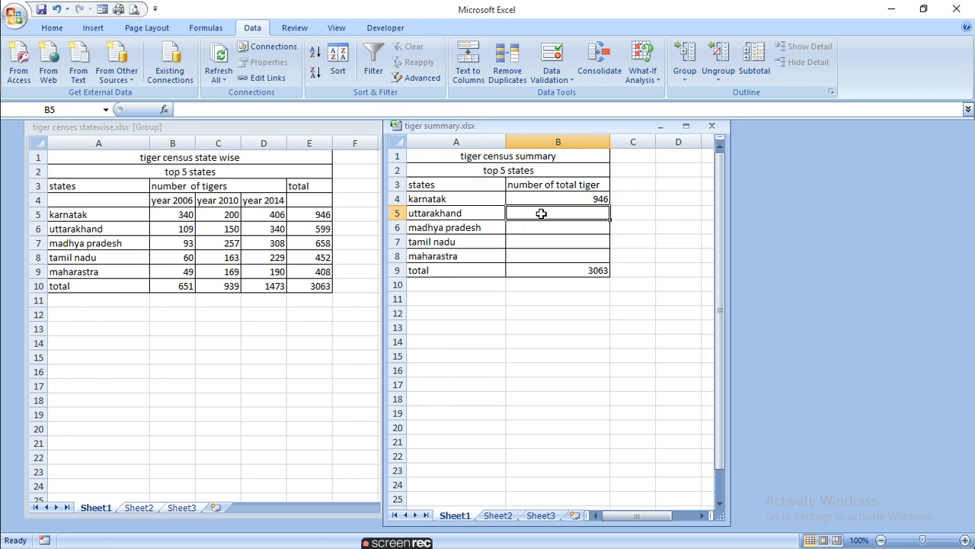
{"action": "type", "text": "=sum"}
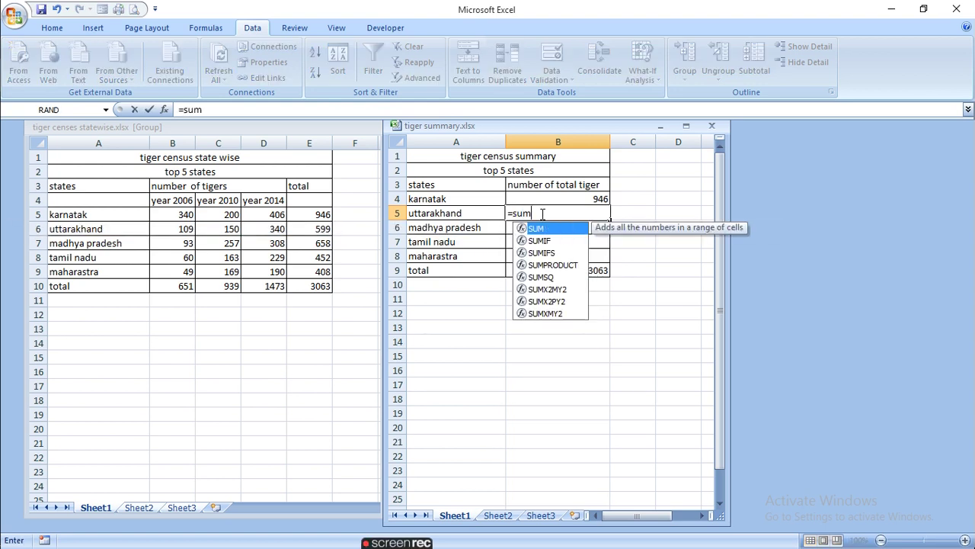
{"action": "type", "text": "("}
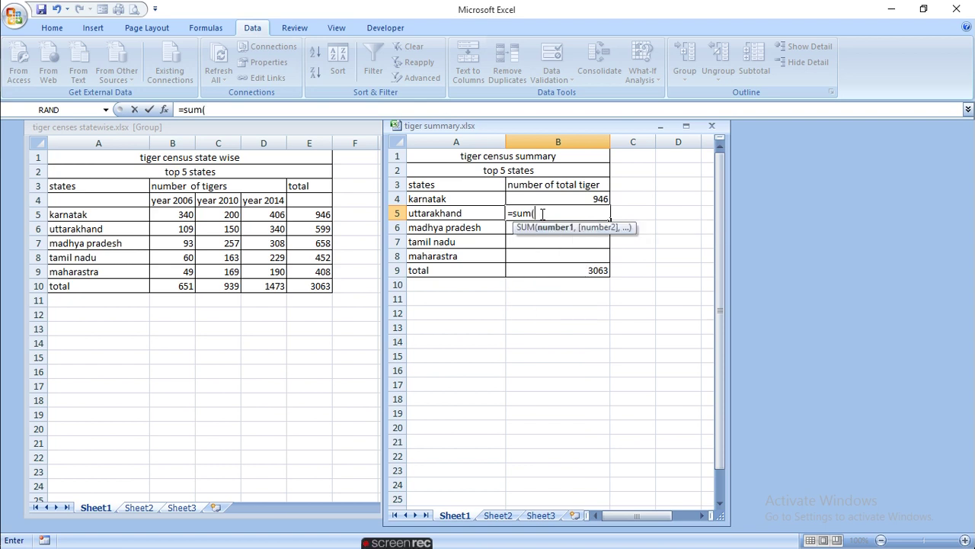
{"action": "left_click", "coordinate": [165, 216]}
{"action": "left_click_drag", "start_coordinate": [164, 216], "coordinate": [268, 221]}
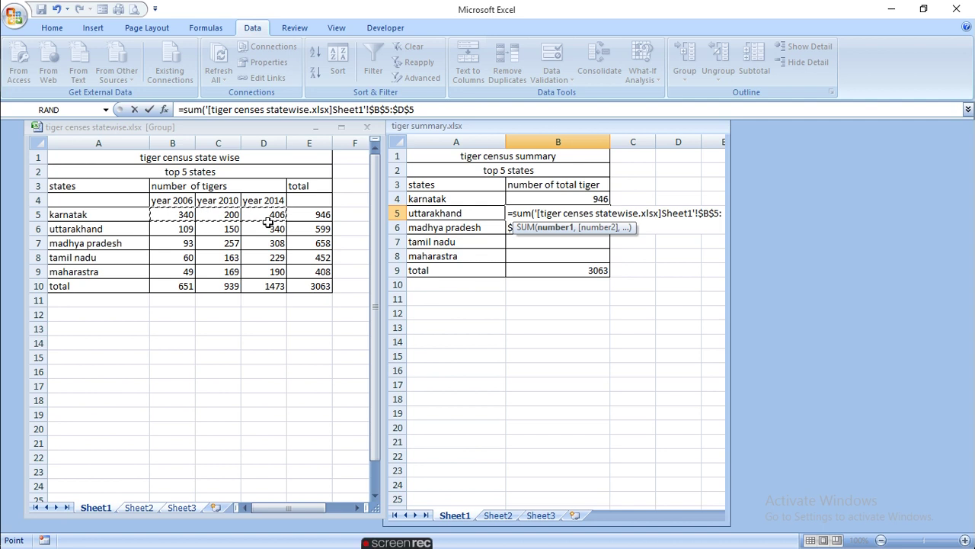
{"action": "key", "text": "Return"}
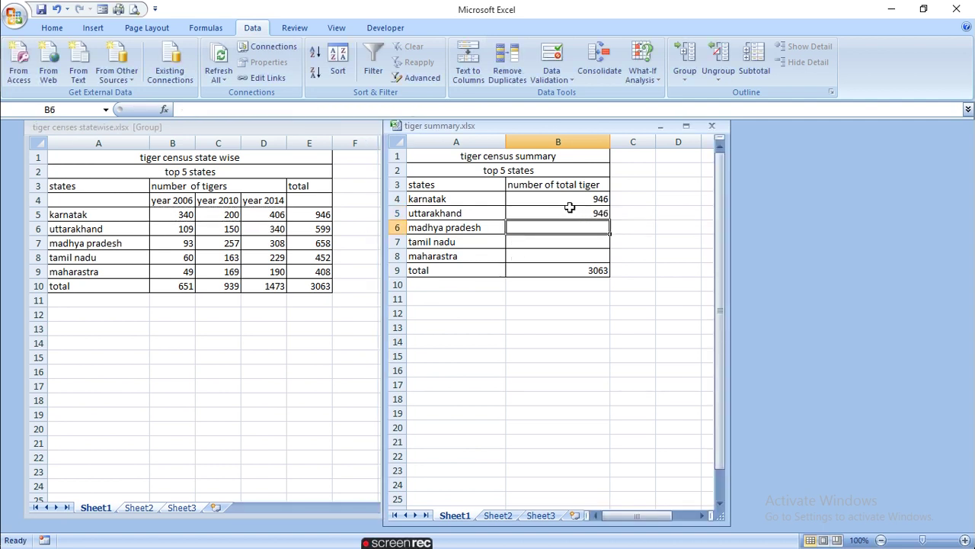
{"action": "left_click", "coordinate": [573, 198]}
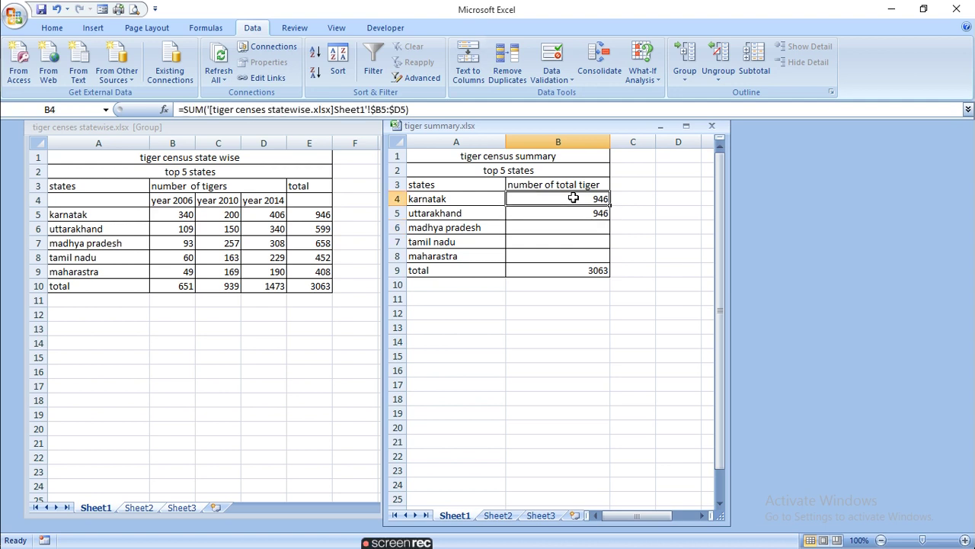
{"action": "left_click", "coordinate": [581, 214]}
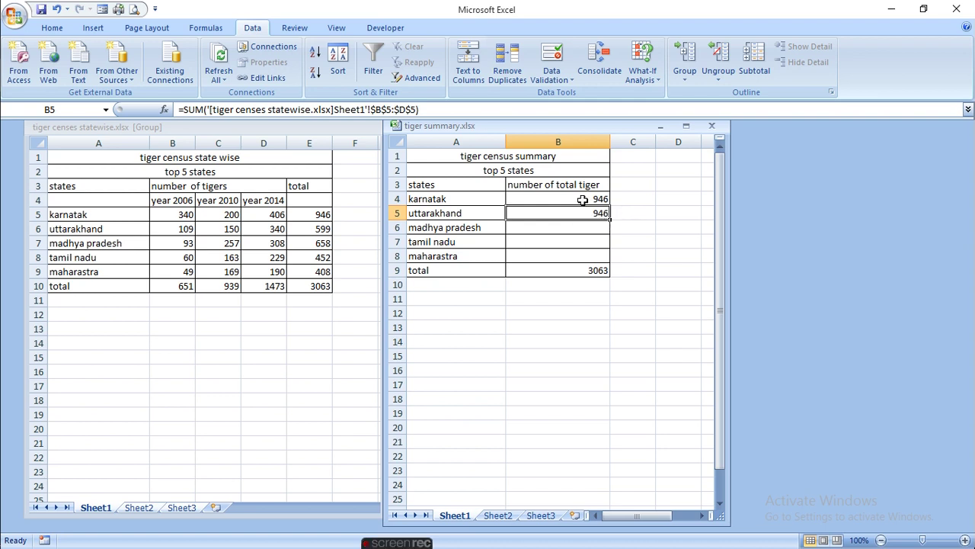
Fill B4's linked SUM down to B9, showing 599, 658, 452, 408 and 3063.
{"action": "left_click", "coordinate": [580, 198]}
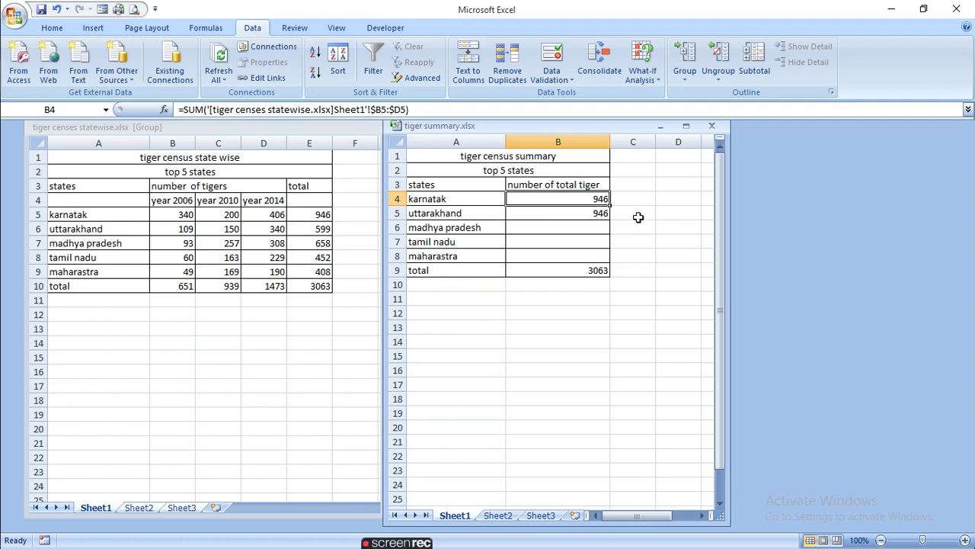
{"action": "left_click_drag", "start_coordinate": [609, 204], "coordinate": [595, 197]}
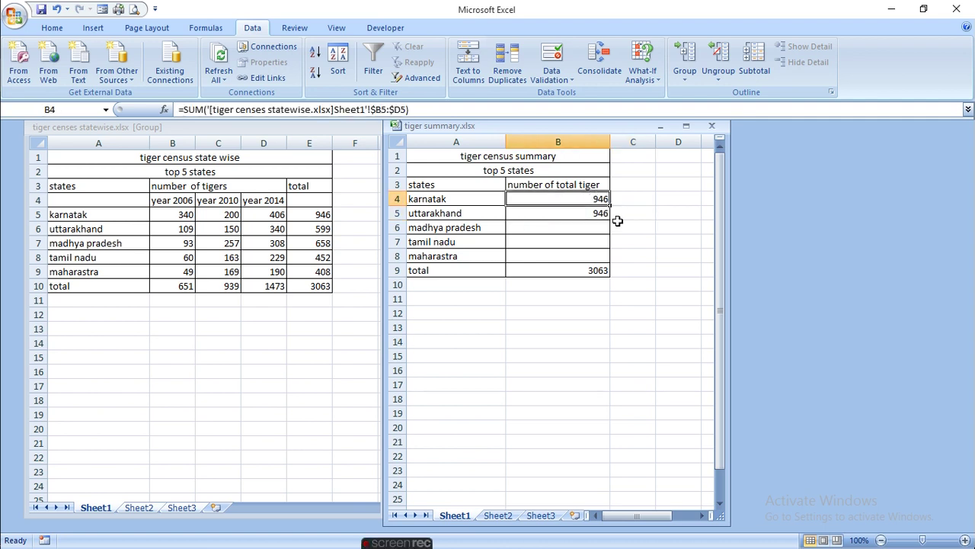
{"action": "left_click_drag", "start_coordinate": [610, 203], "coordinate": [604, 270]}
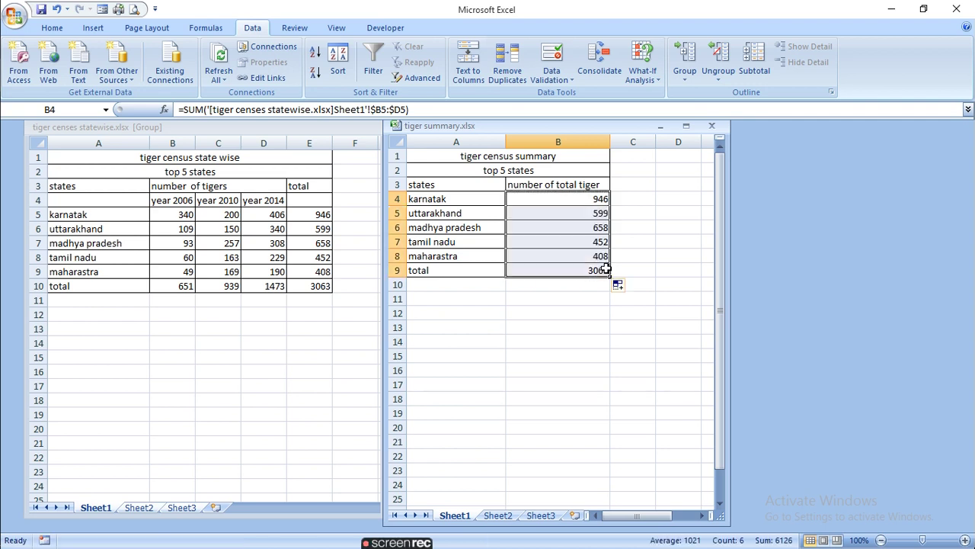
{"action": "left_click", "coordinate": [583, 216]}
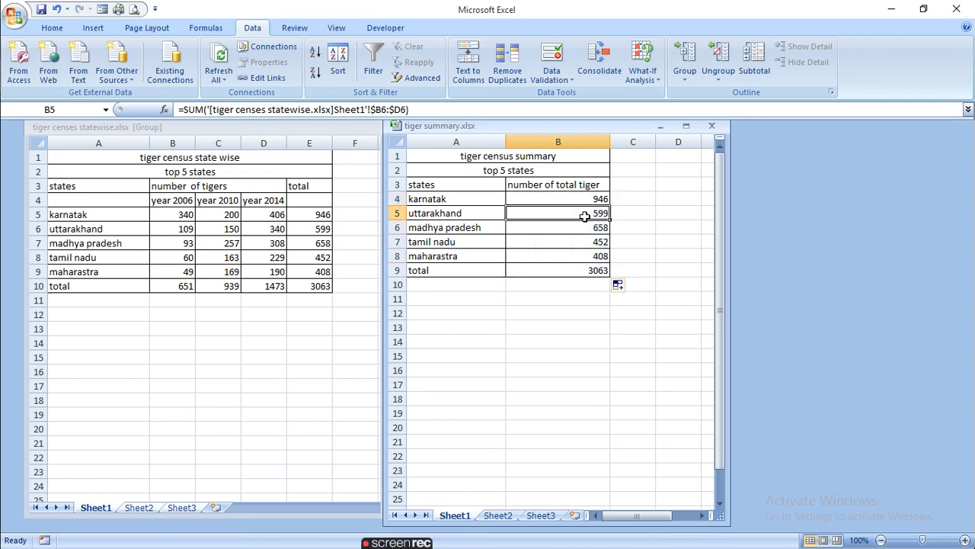
{"action": "left_click", "coordinate": [587, 227]}
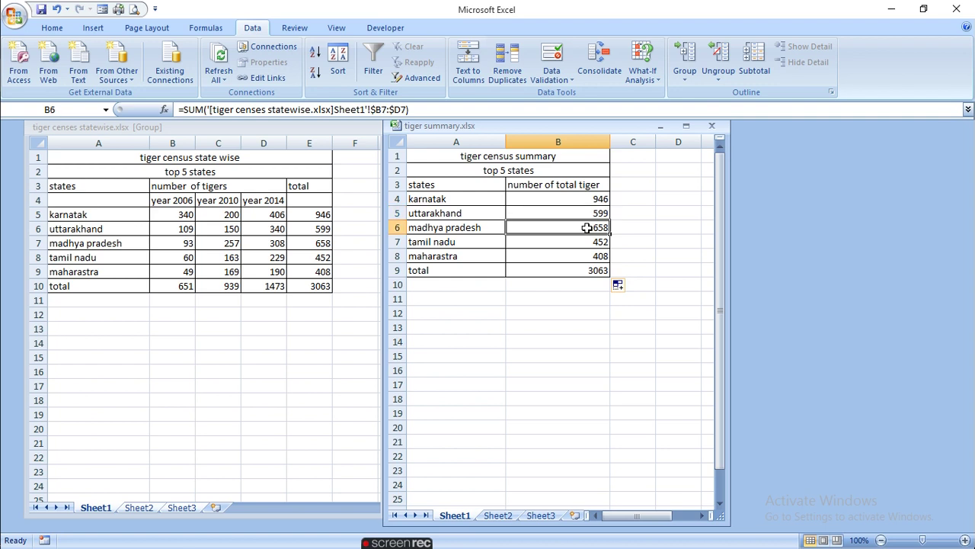
{"action": "left_click", "coordinate": [589, 242]}
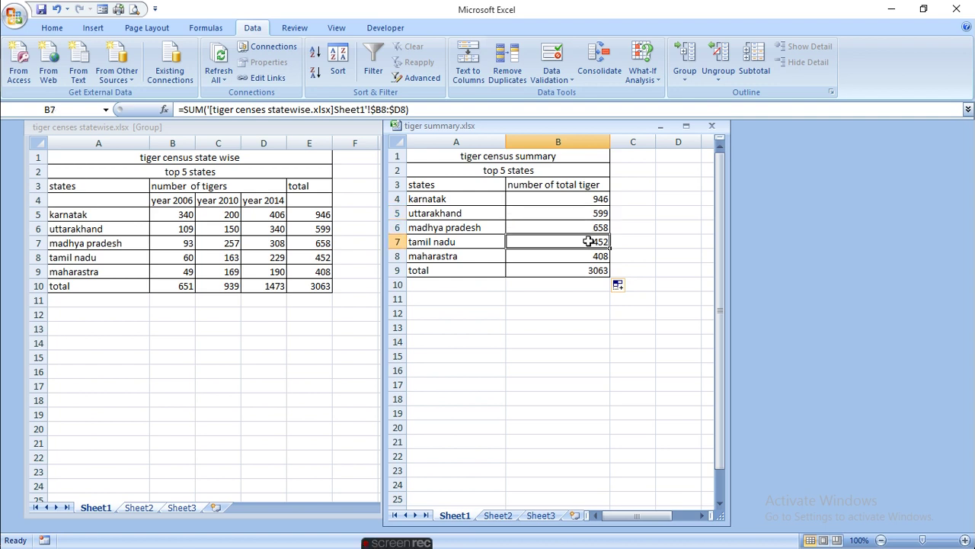
{"action": "left_click", "coordinate": [590, 257]}
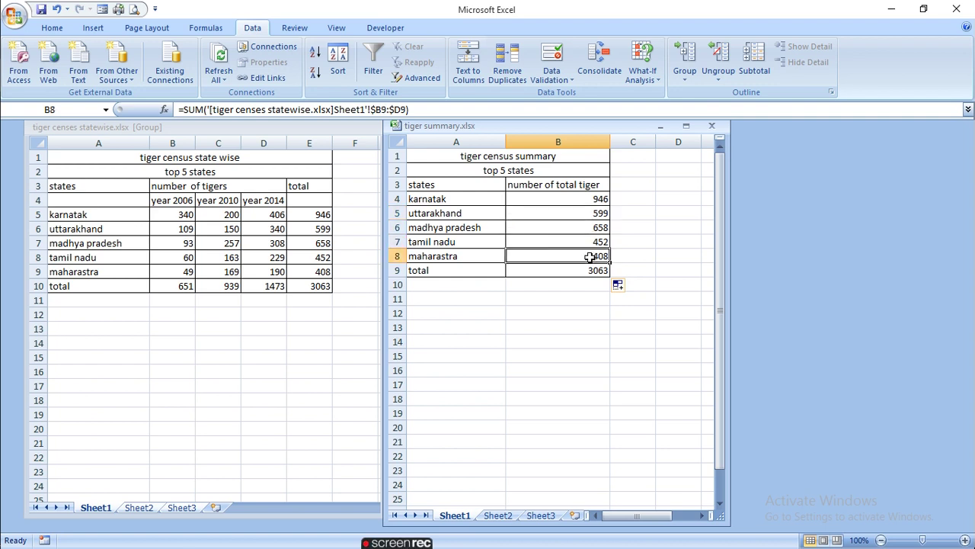
{"action": "left_click", "coordinate": [591, 282]}
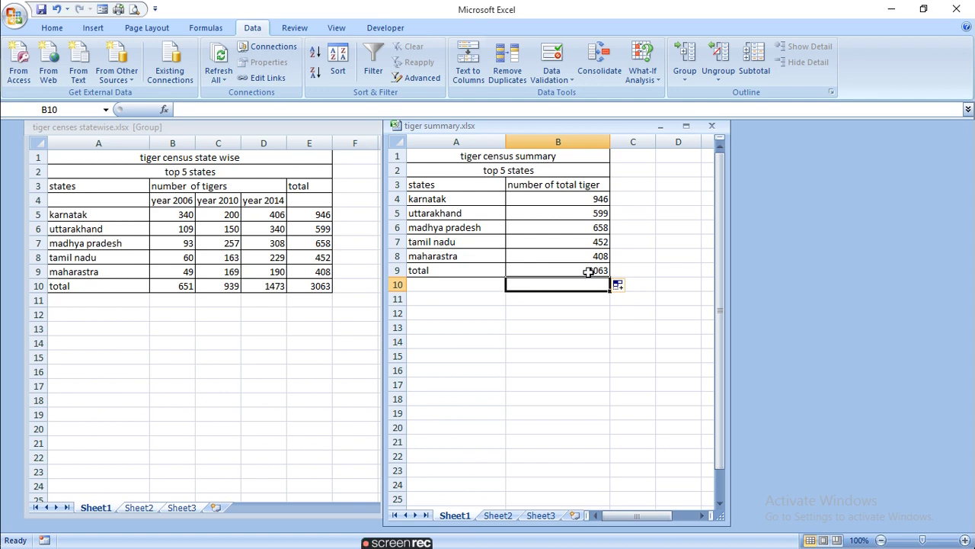
{"action": "left_click", "coordinate": [589, 271]}
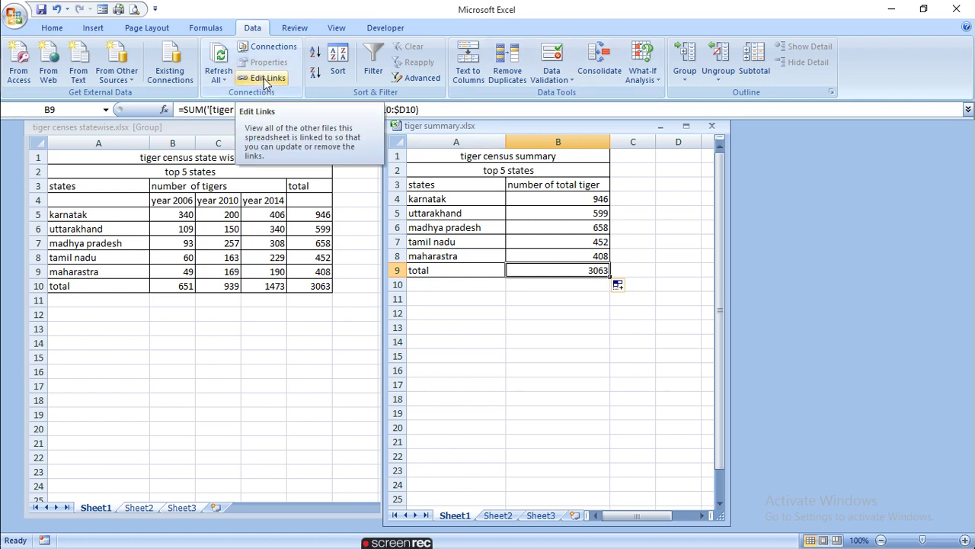
{"action": "left_click", "coordinate": [266, 80]}
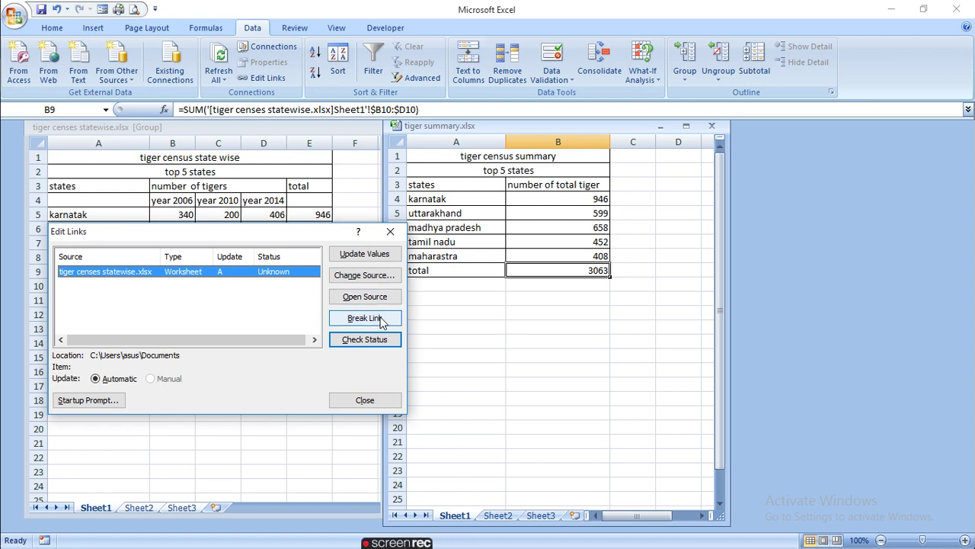
{"action": "left_click", "coordinate": [381, 319]}
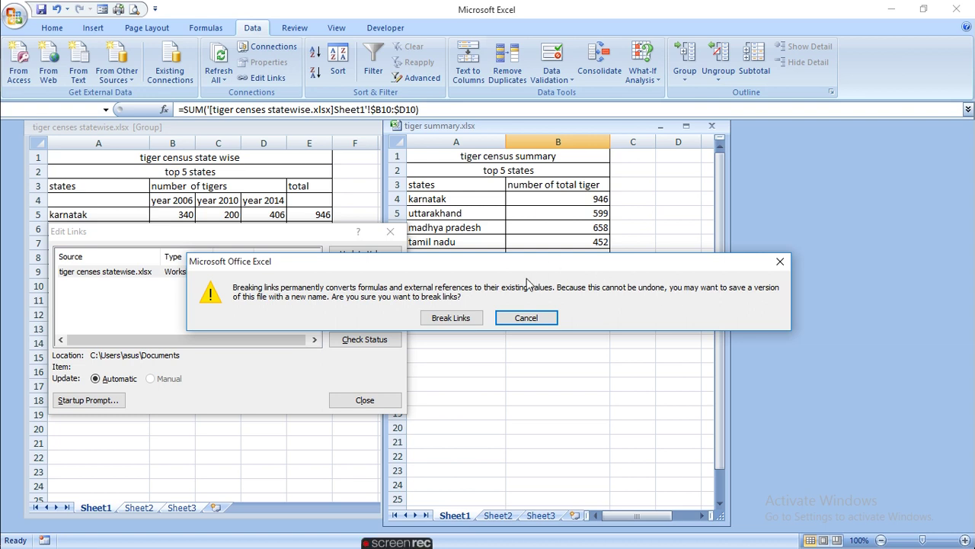
{"action": "left_click", "coordinate": [533, 325]}
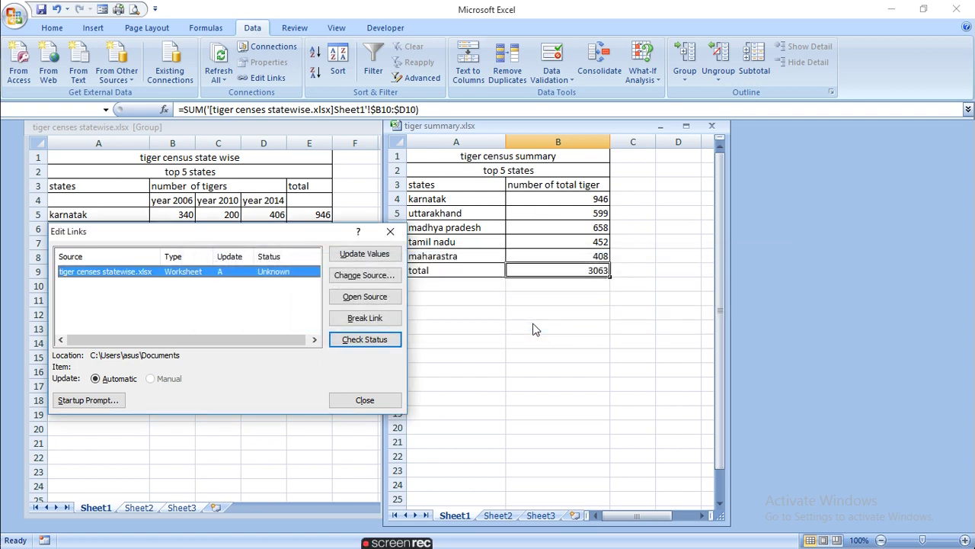
{"action": "left_click", "coordinate": [364, 401]}
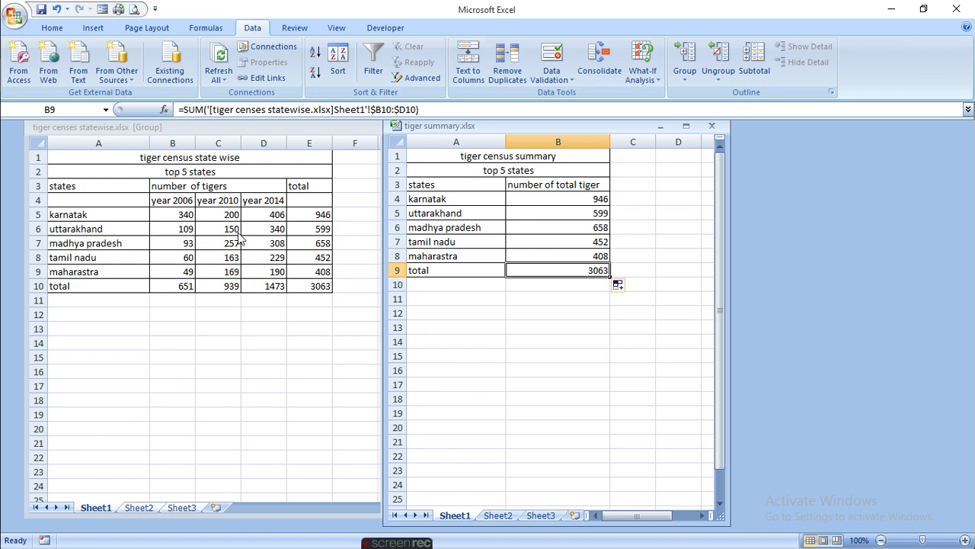
Change madhya pradesh's 2010 count in C7 of the statewise workbook to 240.
{"action": "left_click", "coordinate": [229, 240]}
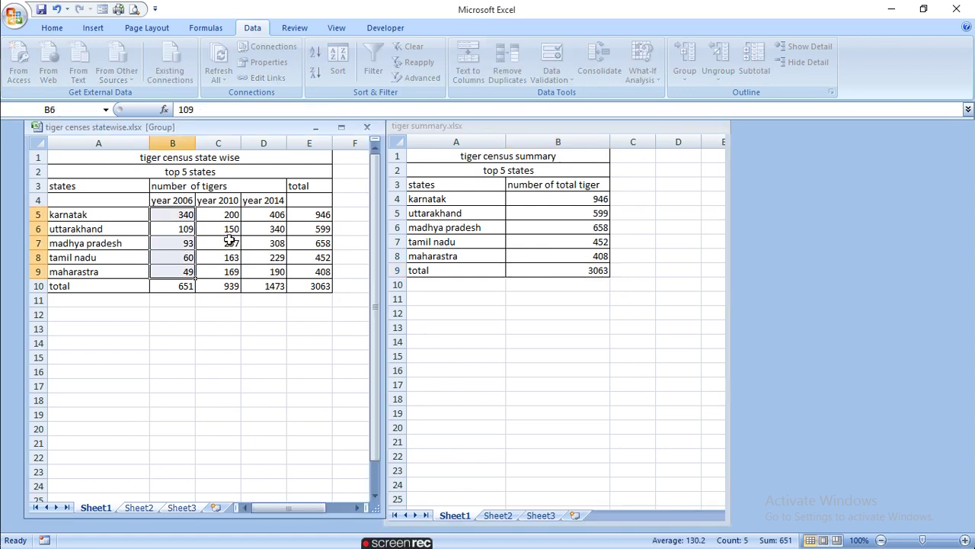
{"action": "left_click", "coordinate": [229, 241]}
{"action": "type", "text": "2"}
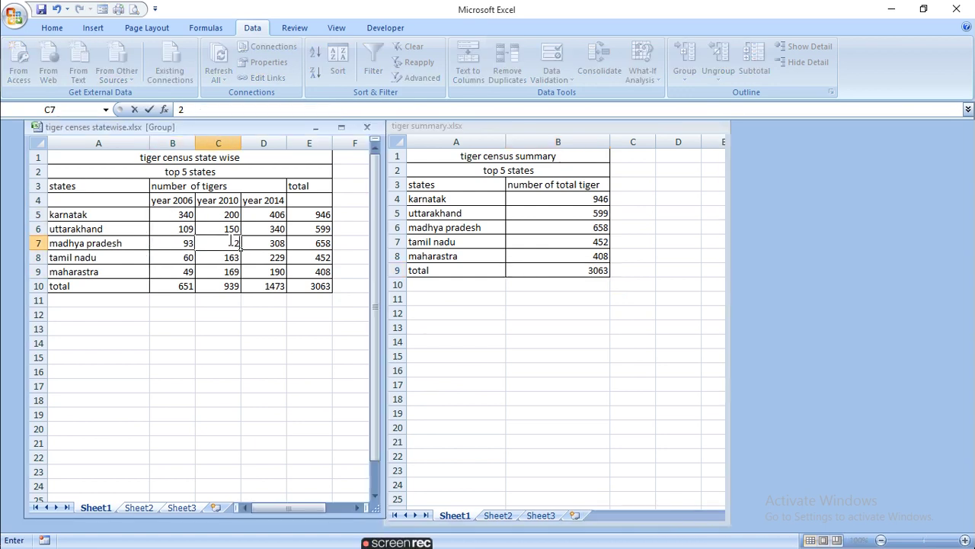
{"action": "type", "text": "40"}
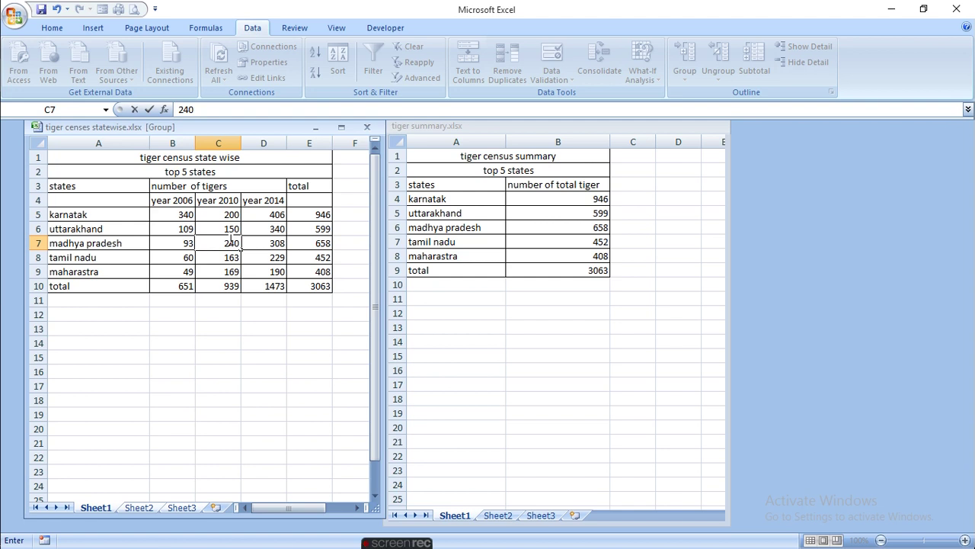
{"action": "key", "text": "Return"}
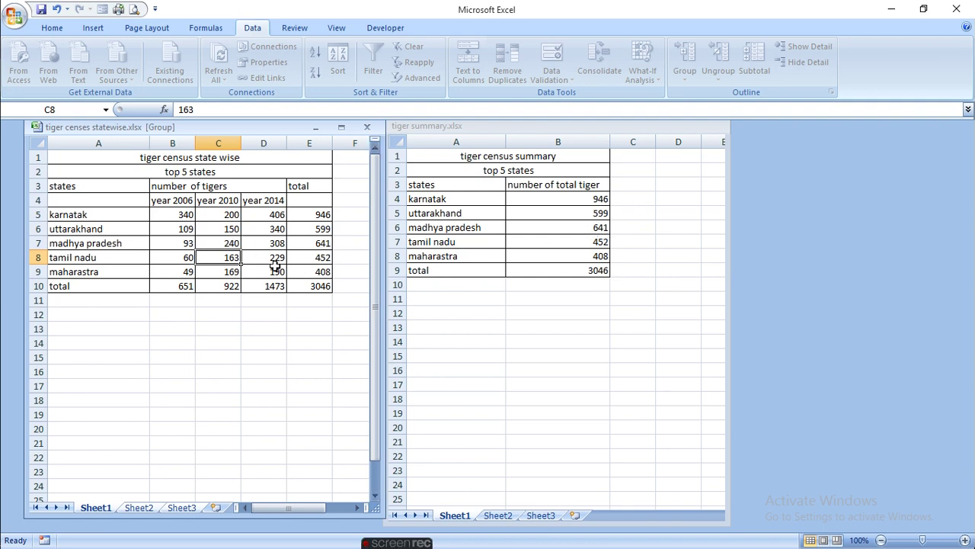
Confirm summary B6 now shows 641, then open Edit Links.
{"action": "left_click", "coordinate": [600, 219]}
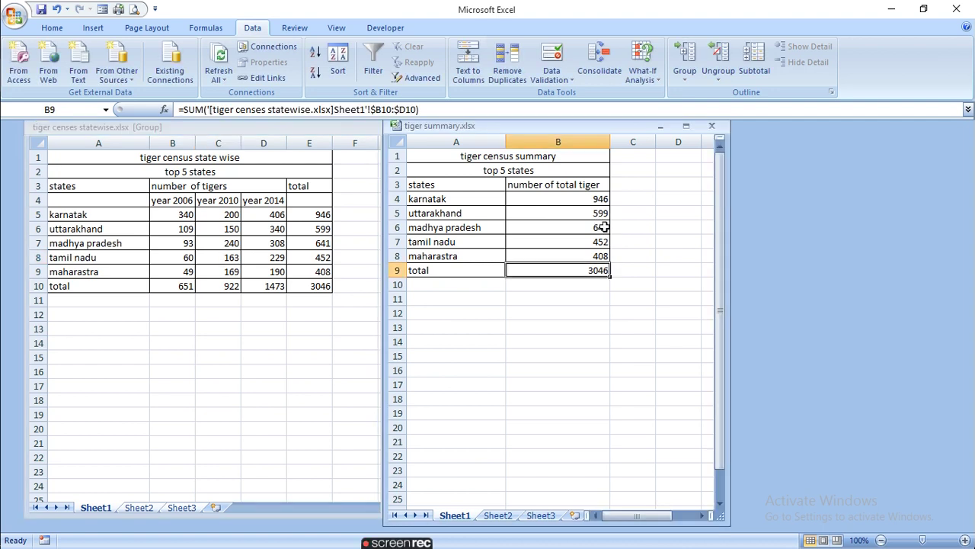
{"action": "left_click", "coordinate": [585, 227]}
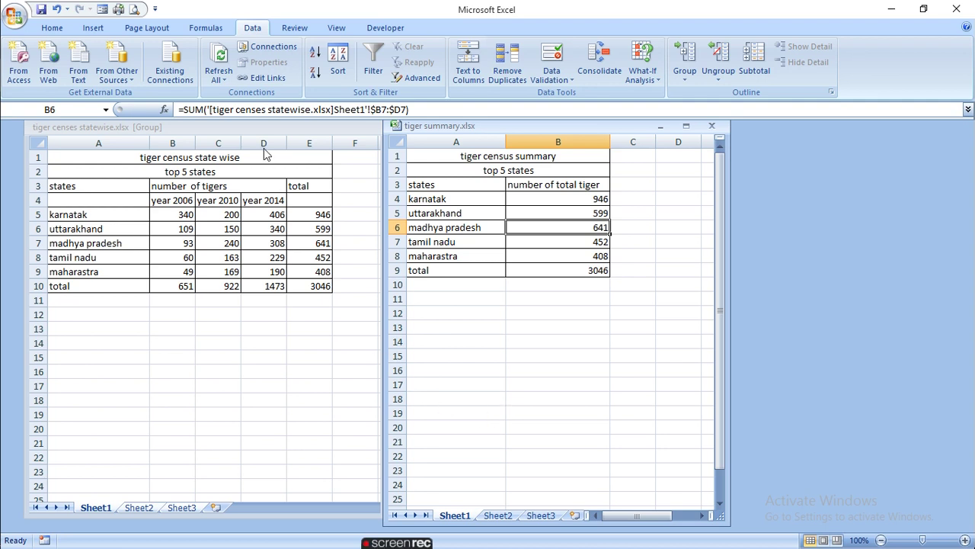
{"action": "left_click", "coordinate": [267, 78]}
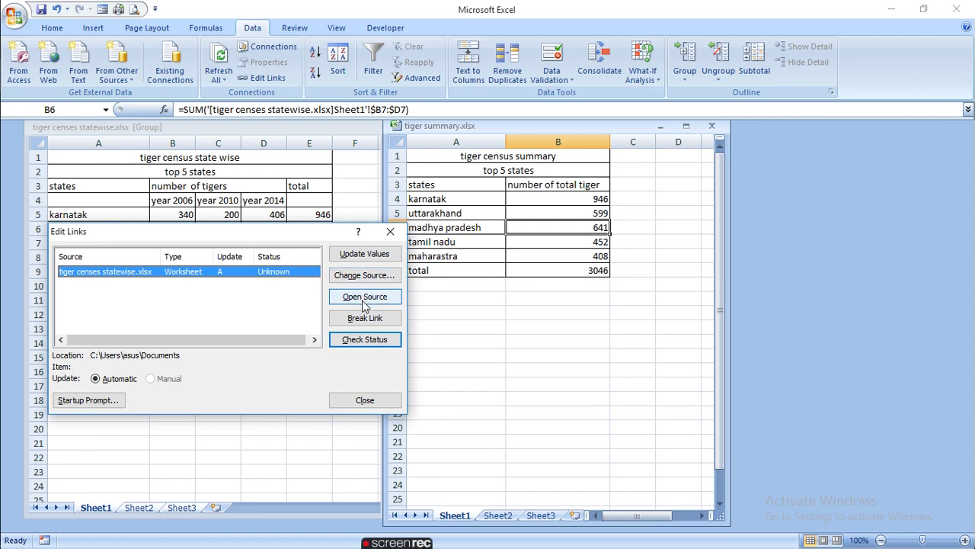
Check the tiger censes statewise.xlsx link status, confirming 'Source is open'.
{"action": "left_click", "coordinate": [381, 344]}
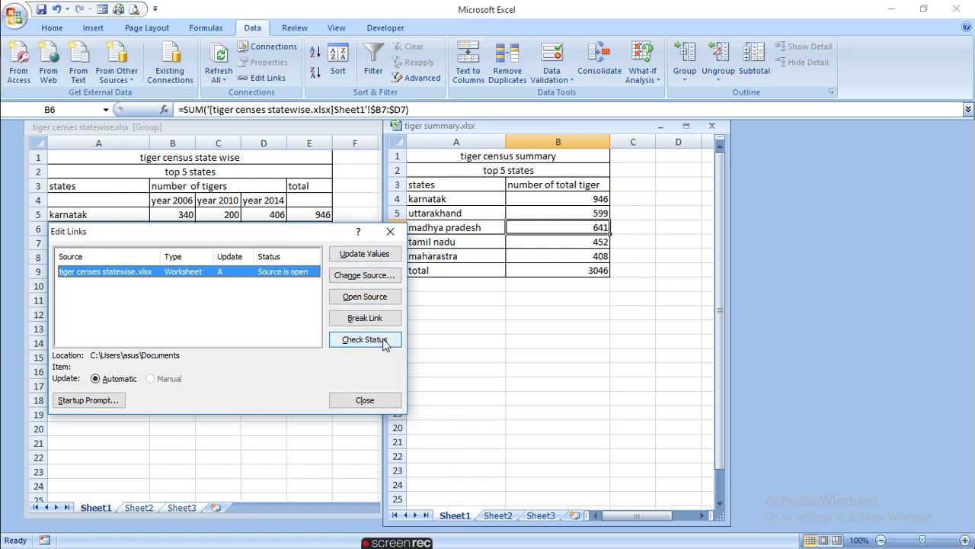
Close Edit Links, leaving the summary showing madhya pradesh 641 and the 3046 total.
{"action": "left_click", "coordinate": [372, 404]}
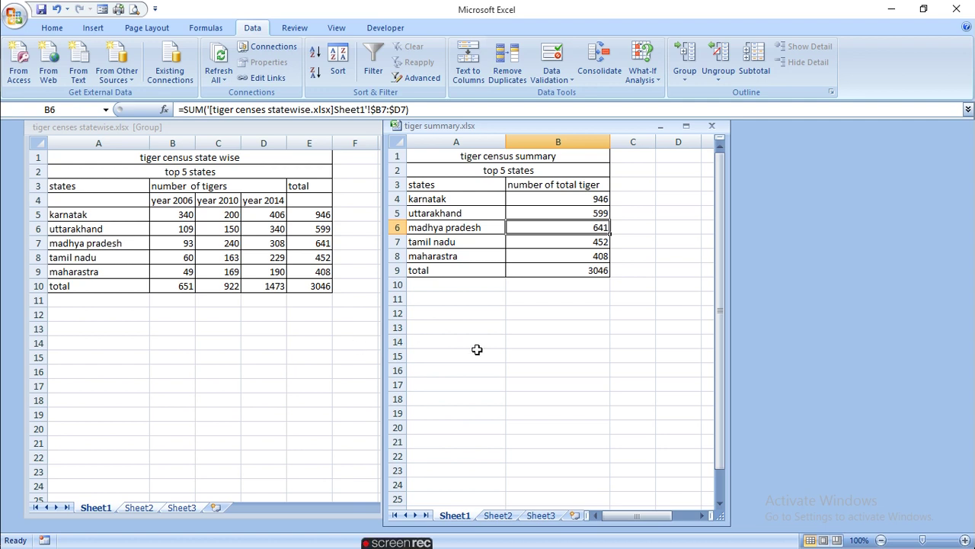
{"action": "mouse_move", "coordinate": [416, 544]}
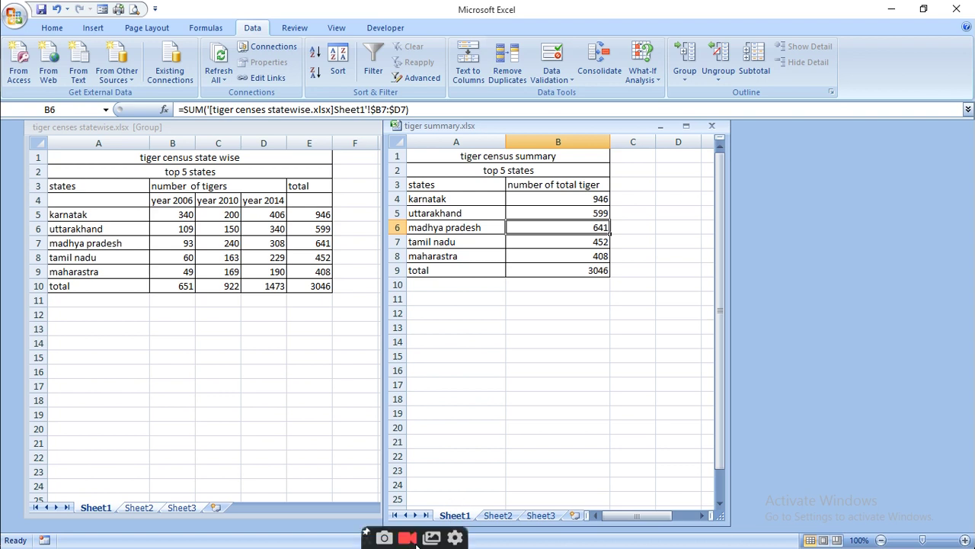